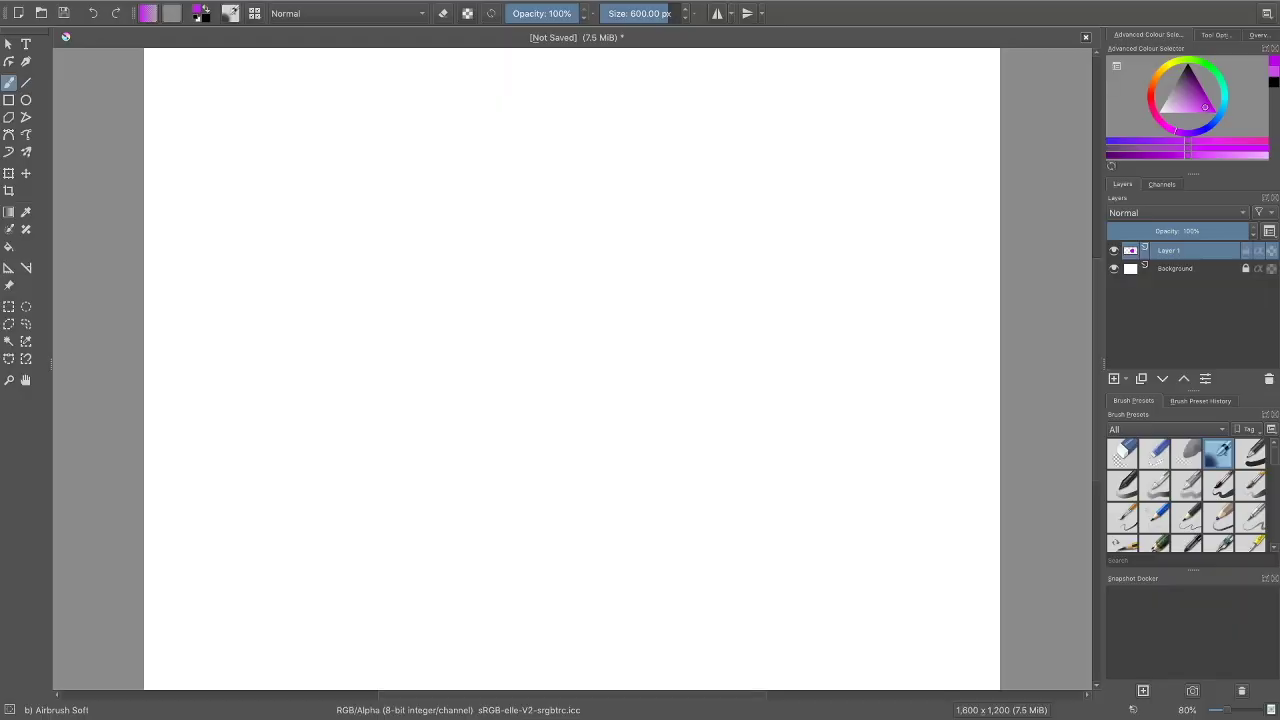
Paint a solid magenta Basic-1 wavy stroke and a lighter pink one below it
{"action": "left_click", "coordinate": [1252, 453]}
{"action": "mouse_move", "coordinate": [186, 97]}
{"action": "left_mouse_down"}
{"action": "mouse_move", "coordinate": [826, 86]}
{"action": "mouse_move", "coordinate": [937, 66]}
{"action": "left_mouse_up"}
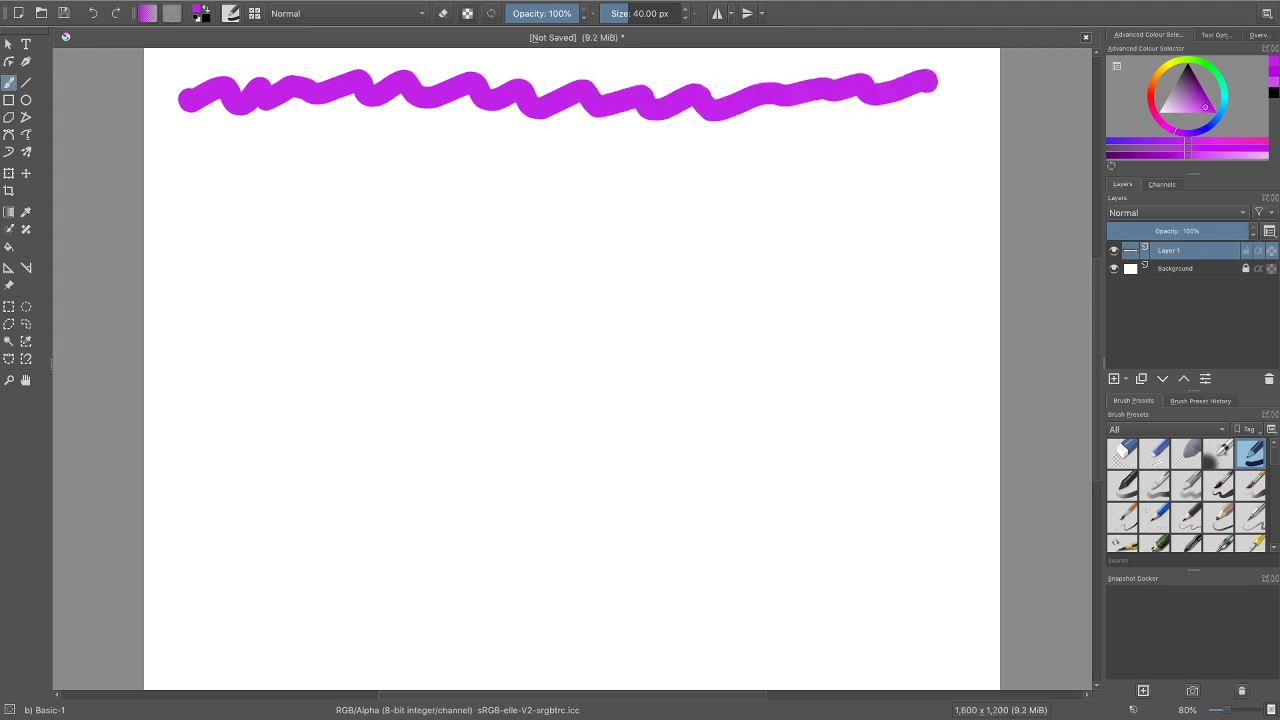
{"action": "key", "text": "."}
{"action": "mouse_move", "coordinate": [188, 170]}
{"action": "left_mouse_down"}
{"action": "mouse_move", "coordinate": [251, 157]}
{"action": "mouse_move", "coordinate": [630, 168]}
{"action": "mouse_move", "coordinate": [920, 148]}
{"action": "left_mouse_up"}
Add a soft blurry third wavy row and a very faint pink Basic-4 Flow Opacity row
{"action": "key", "text": "."}
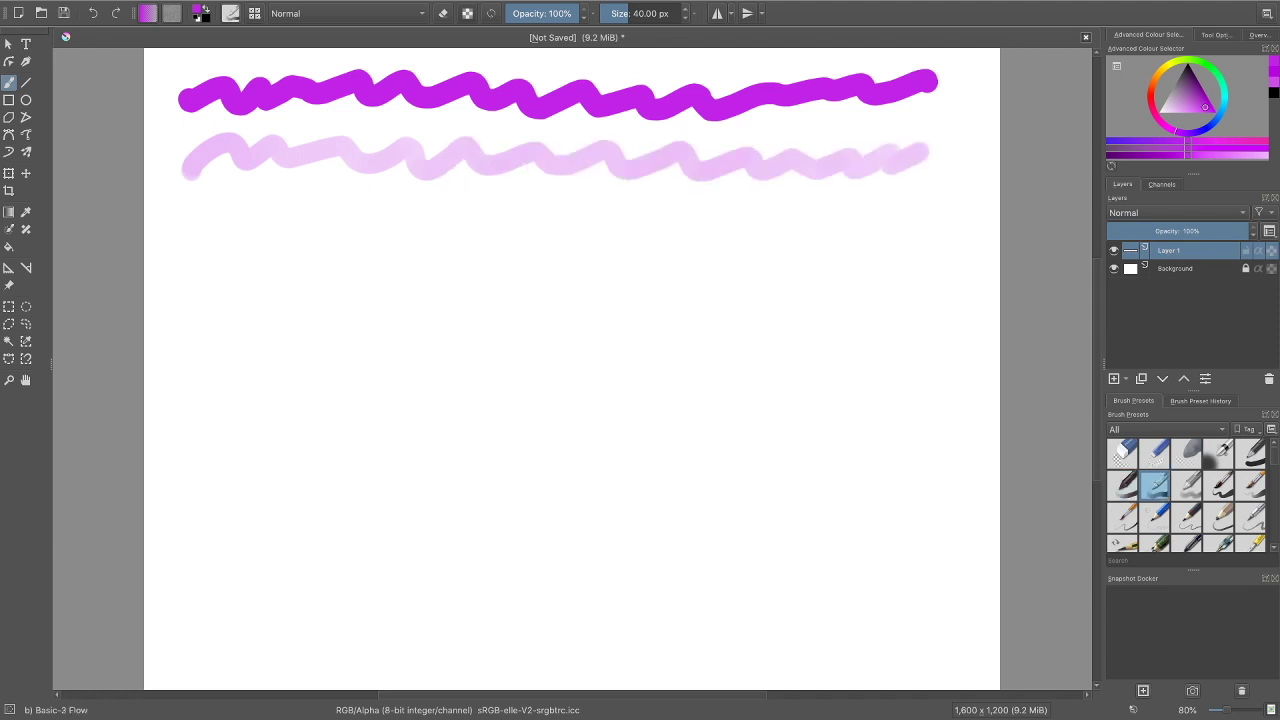
{"action": "mouse_move", "coordinate": [192, 264]}
{"action": "left_mouse_down"}
{"action": "mouse_move", "coordinate": [258, 243]}
{"action": "mouse_move", "coordinate": [491, 251]}
{"action": "mouse_move", "coordinate": [621, 227]}
{"action": "mouse_move", "coordinate": [754, 249]}
{"action": "mouse_move", "coordinate": [933, 238]}
{"action": "left_mouse_up"}
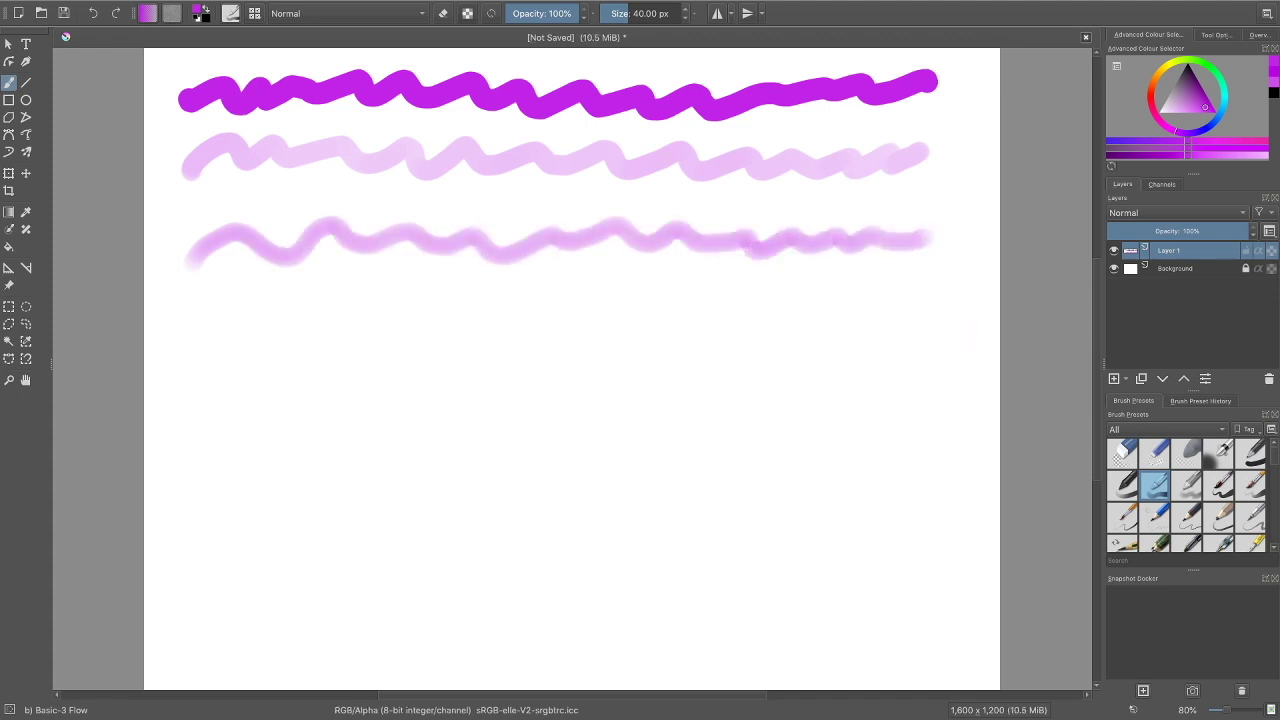
{"action": "left_click", "coordinate": [1187, 485]}
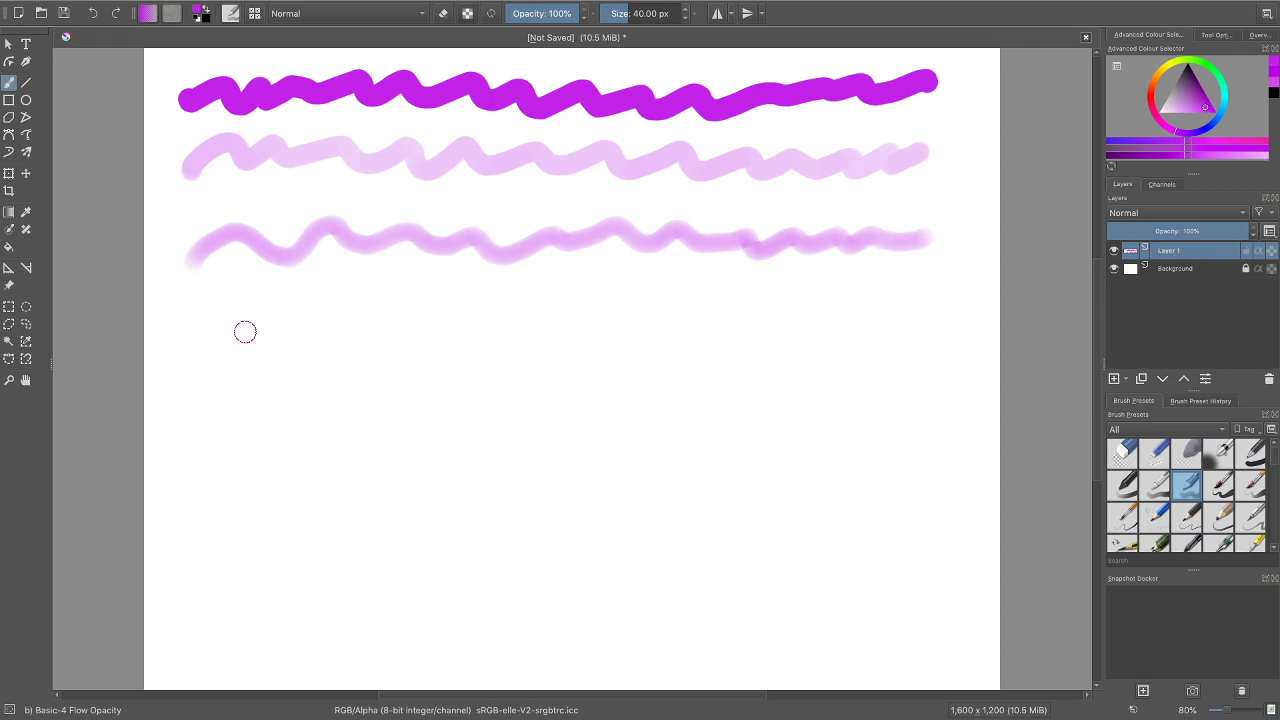
{"action": "mouse_move", "coordinate": [186, 342]}
{"action": "left_mouse_down"}
{"action": "mouse_move", "coordinate": [517, 323]}
{"action": "mouse_move", "coordinate": [906, 325]}
{"action": "left_mouse_up"}
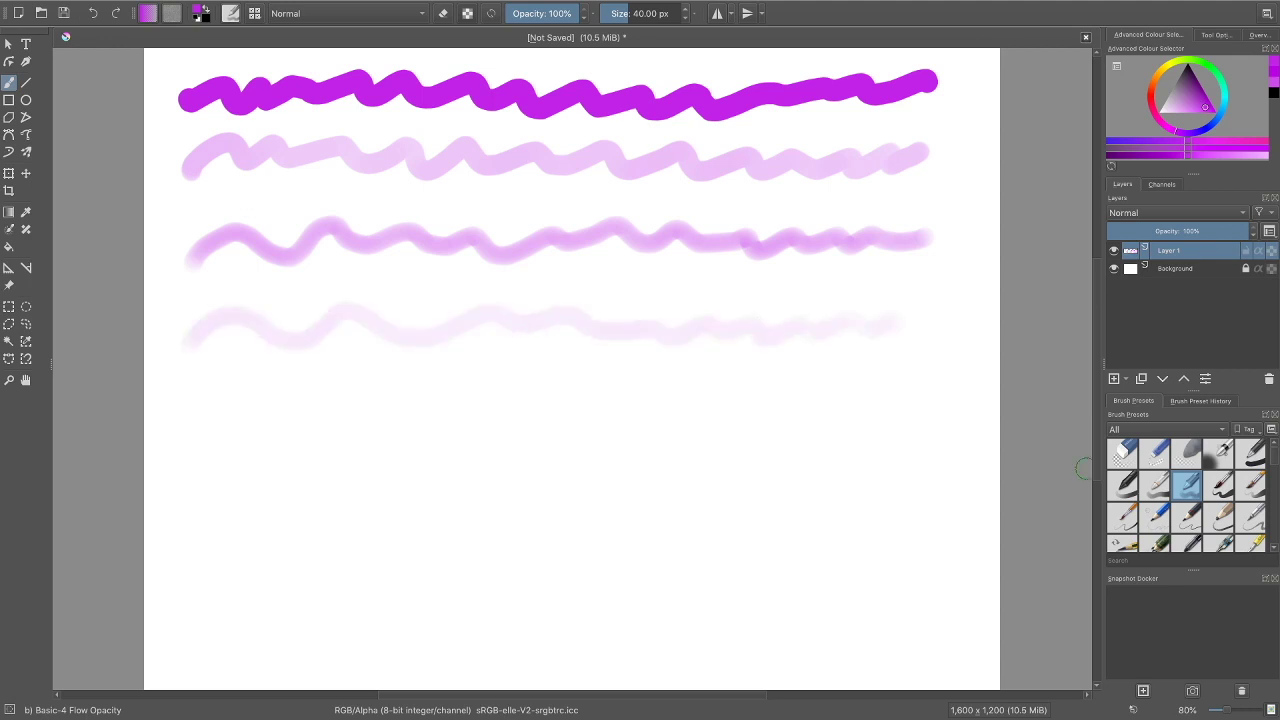
{"action": "left_click", "coordinate": [1122, 516]}
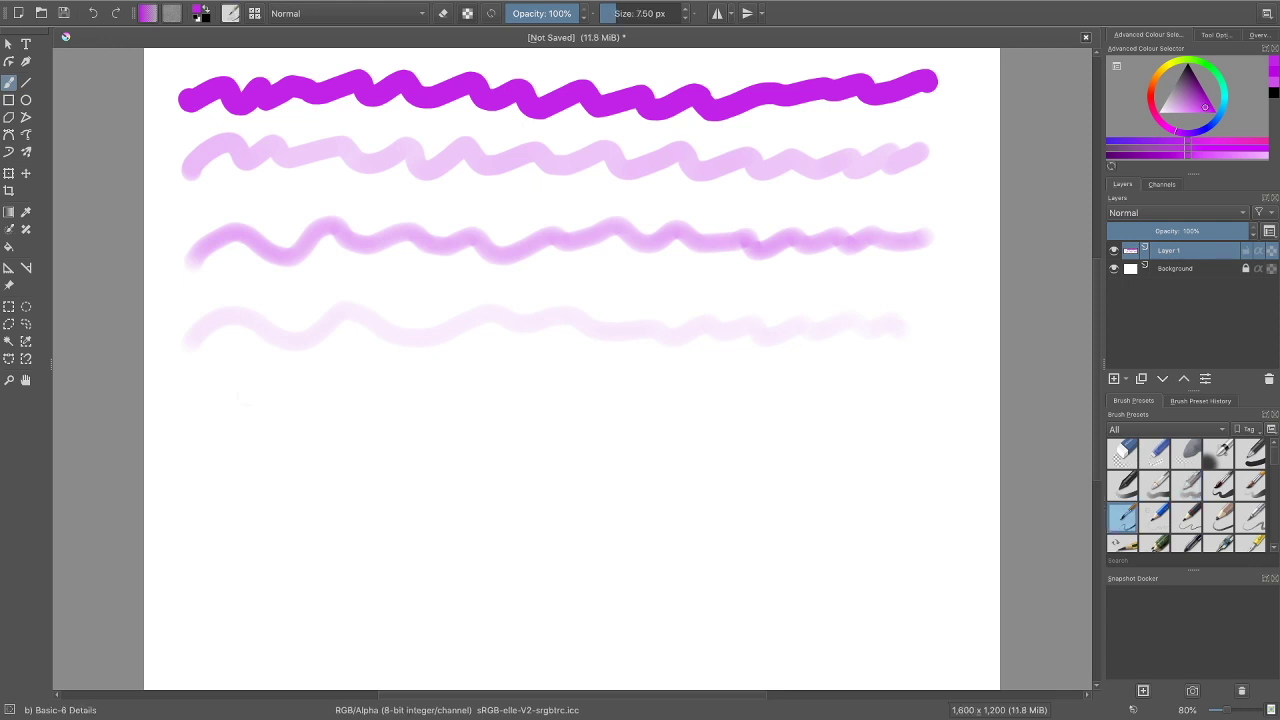
Draw a faint left squiggle, then a muted-purple Pencil-2 squiggle on the right
{"action": "left_click_drag", "start_coordinate": [240, 386], "coordinate": [285, 550]}
{"action": "left_click", "coordinate": [1154, 516]}
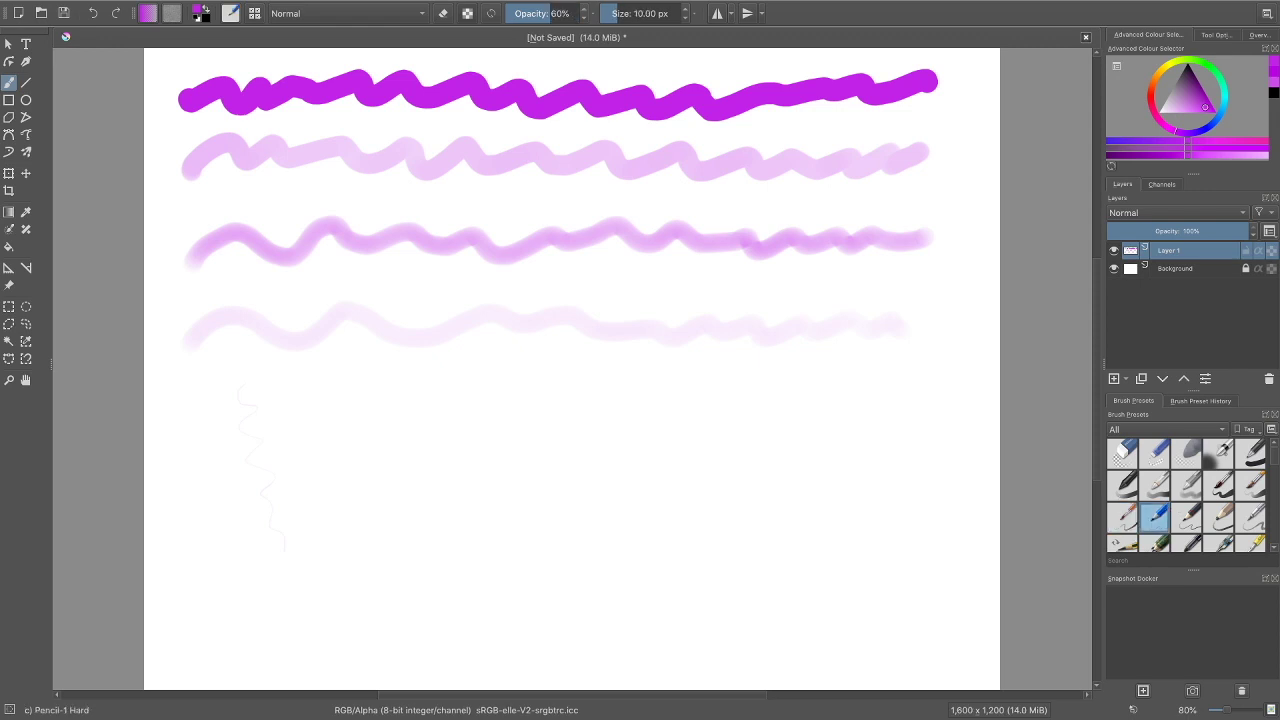
{"action": "left_click", "coordinate": [1193, 84]}
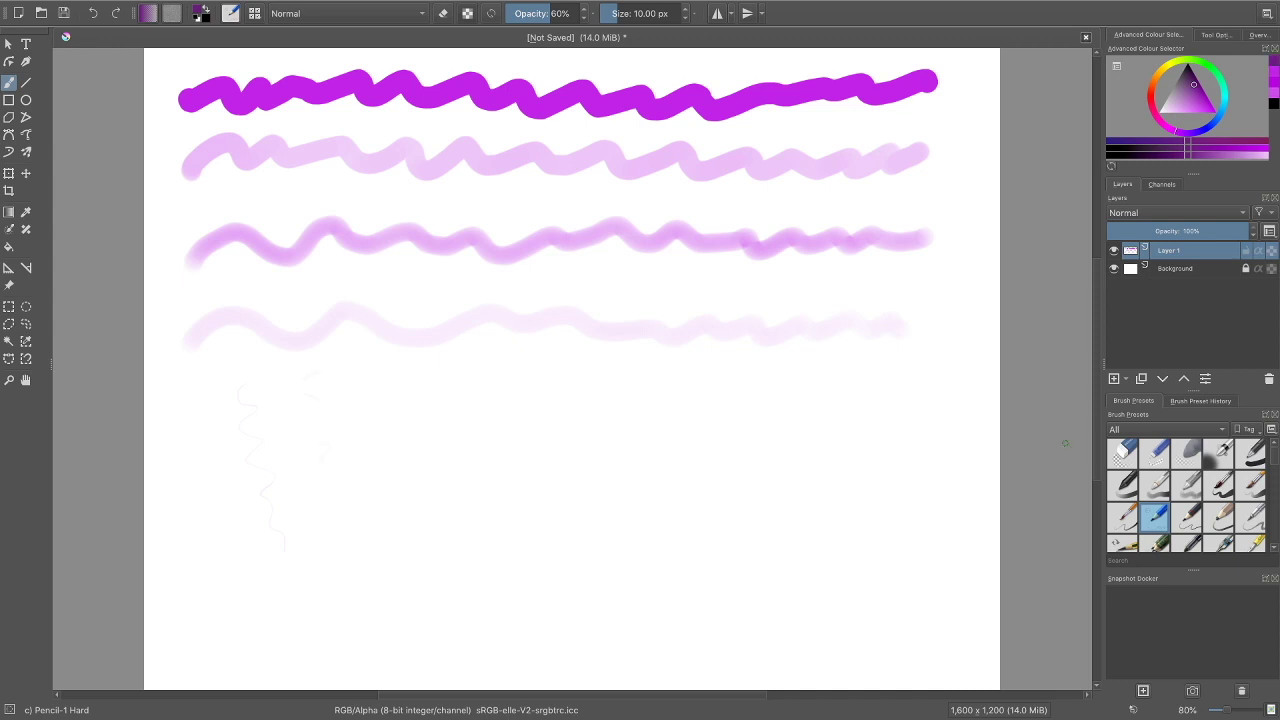
{"action": "left_click", "coordinate": [1186, 516]}
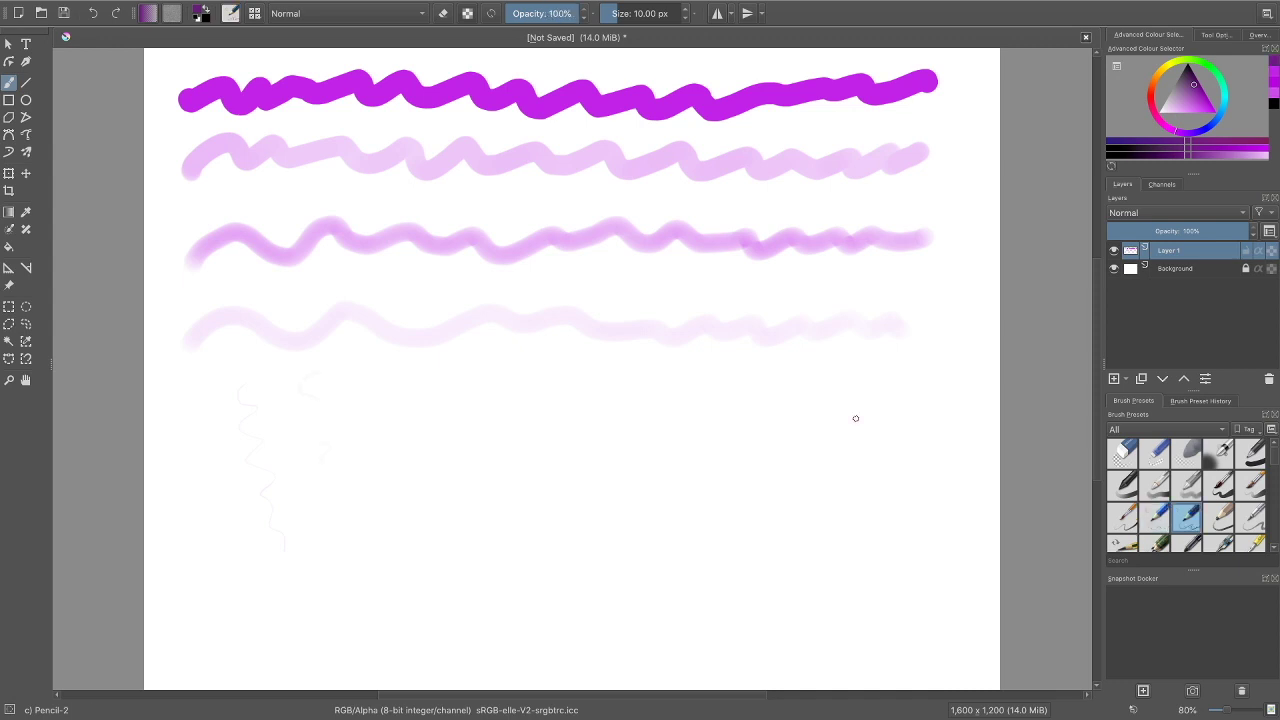
{"action": "left_click_drag", "start_coordinate": [874, 380], "coordinate": [904, 509]}
Draw vertical S-curves with Pencil-3 Large 4B and Pencil-4 Soft on the right side
{"action": "left_click", "coordinate": [1218, 516]}
{"action": "mouse_move", "coordinate": [793, 373]}
{"action": "left_mouse_down"}
{"action": "mouse_move", "coordinate": [770, 388]}
{"action": "mouse_move", "coordinate": [768, 438]}
{"action": "mouse_move", "coordinate": [803, 511]}
{"action": "left_mouse_up"}
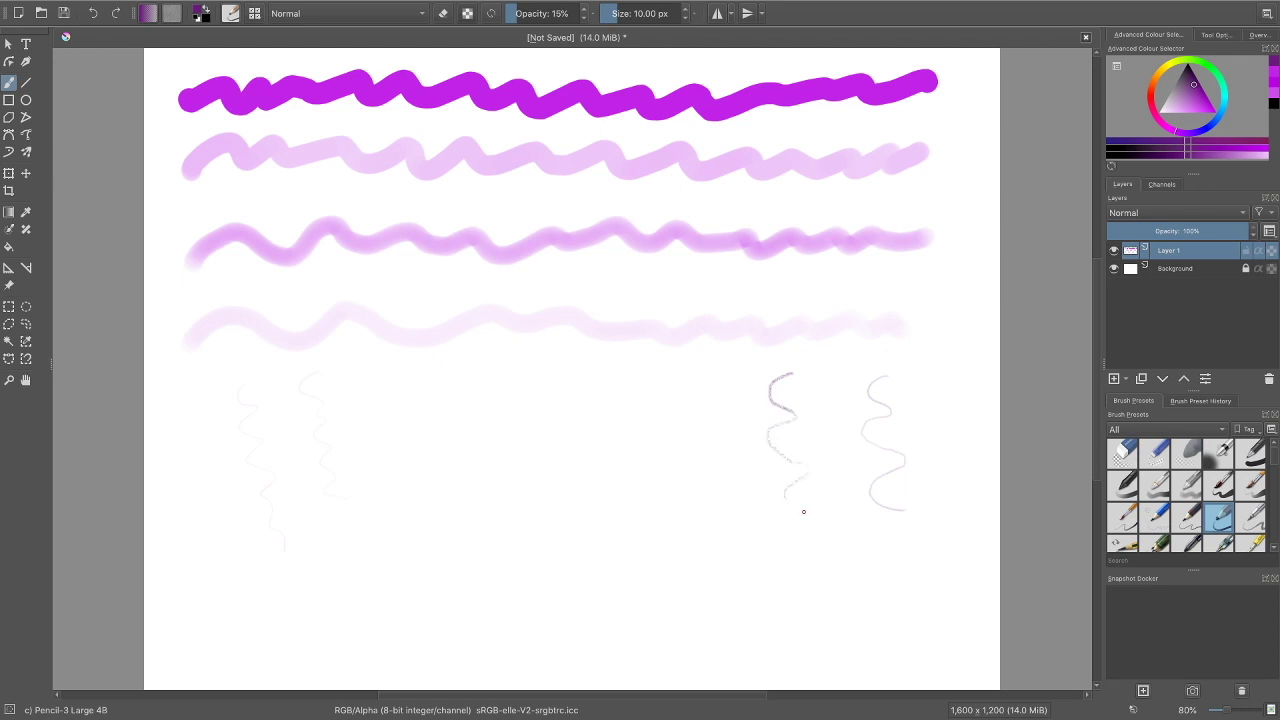
{"action": "left_click", "coordinate": [1250, 516]}
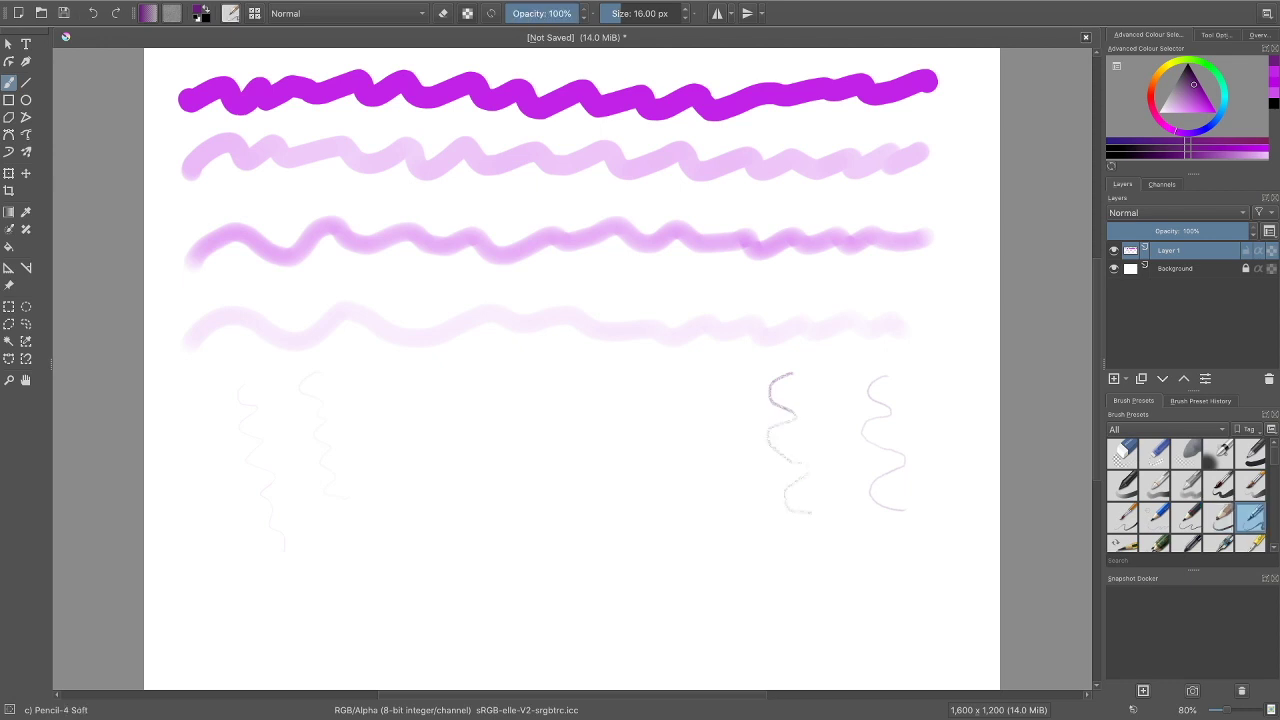
{"action": "mouse_move", "coordinate": [680, 372]}
{"action": "left_mouse_down"}
{"action": "mouse_move", "coordinate": [661, 460]}
{"action": "mouse_move", "coordinate": [681, 500]}
{"action": "left_mouse_up"}
Paint a grainy Chalk Details squiggle below the wavy strokes
{"action": "scroll", "coordinate": [1186, 494], "scroll_direction": "down", "scroll_amount": 3}
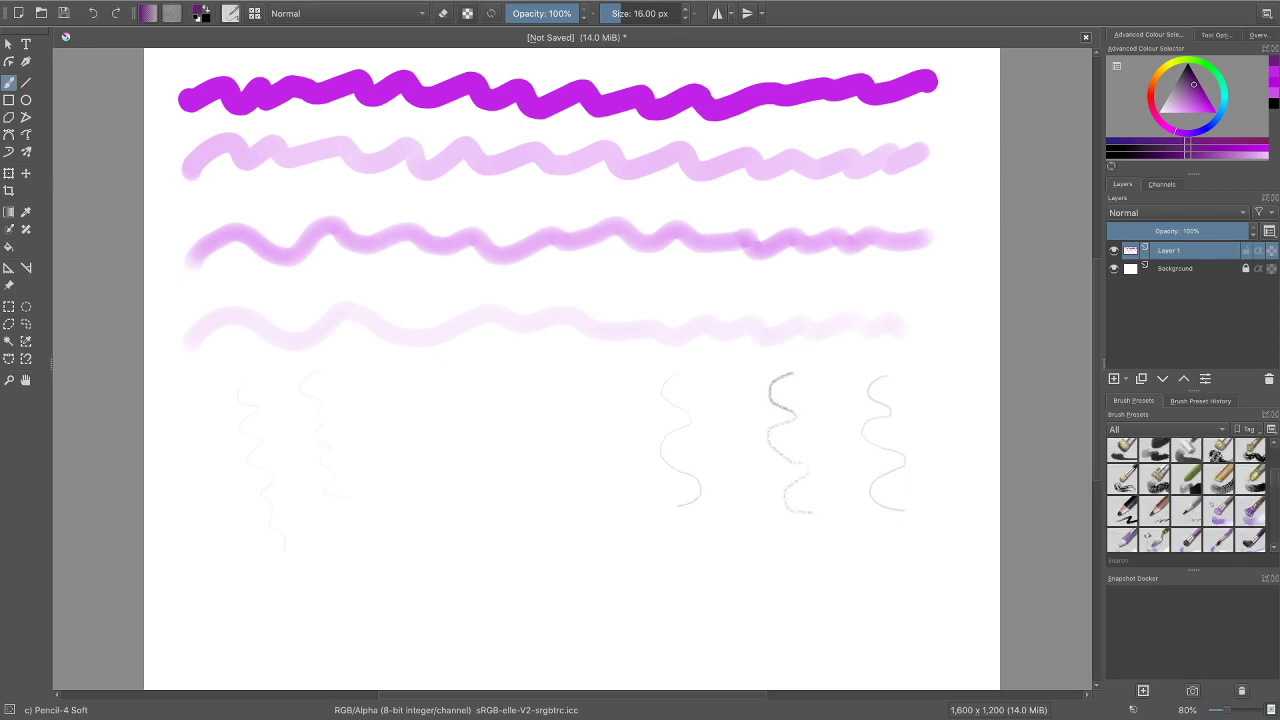
{"action": "scroll", "coordinate": [1186, 494], "scroll_direction": "up", "scroll_amount": 2}
{"action": "left_click", "coordinate": [1122, 485]}
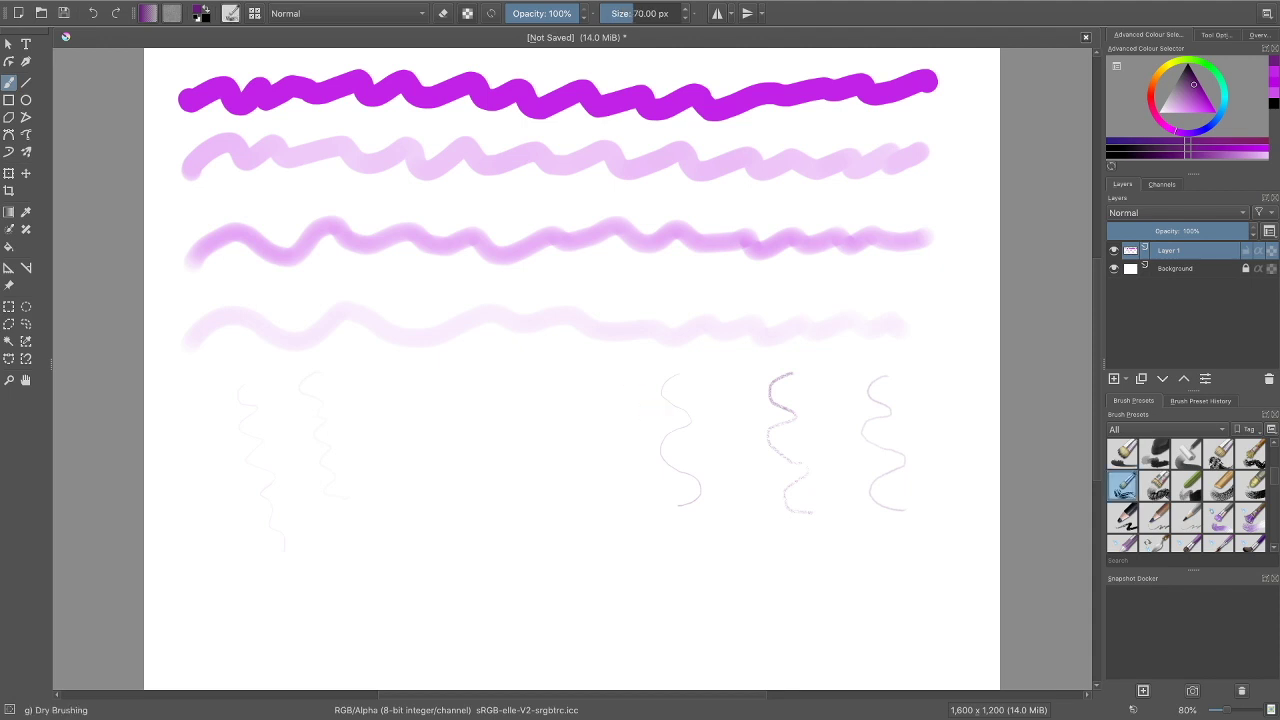
{"action": "left_click", "coordinate": [1187, 485]}
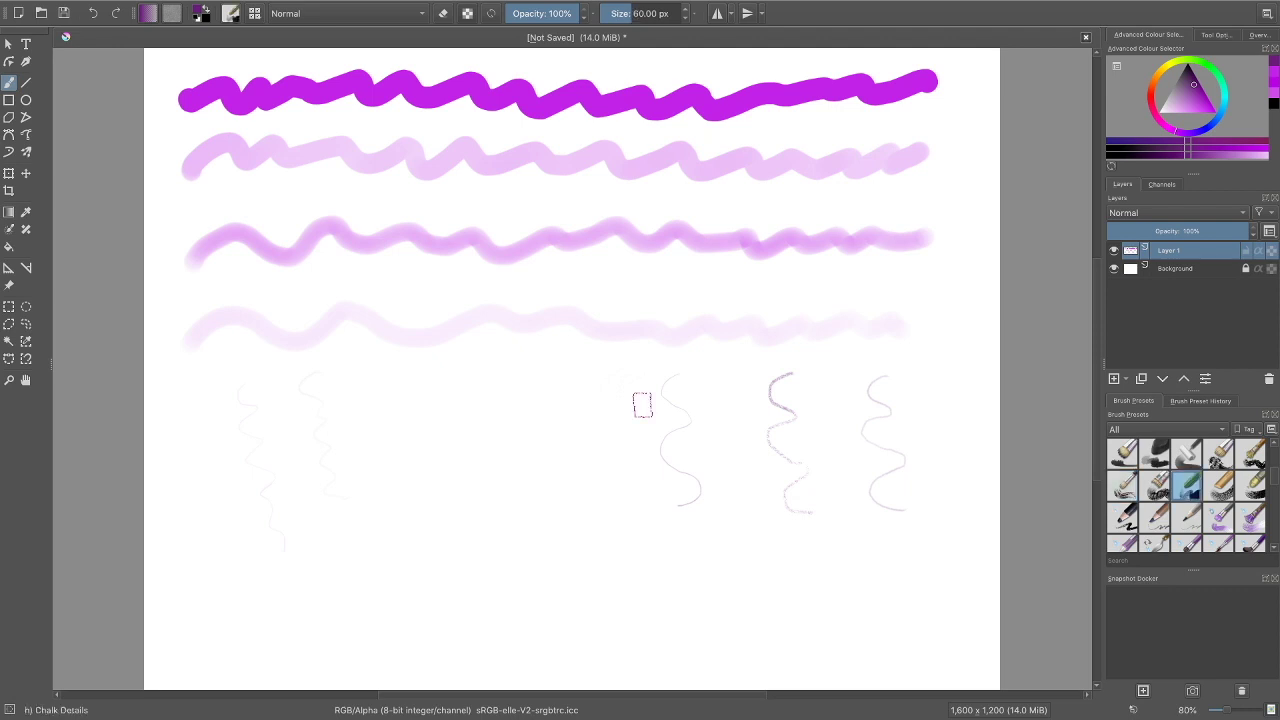
{"action": "mouse_move", "coordinate": [622, 378]}
{"action": "left_mouse_down"}
{"action": "mouse_move", "coordinate": [600, 394]}
{"action": "mouse_move", "coordinate": [621, 515]}
{"action": "left_mouse_up"}
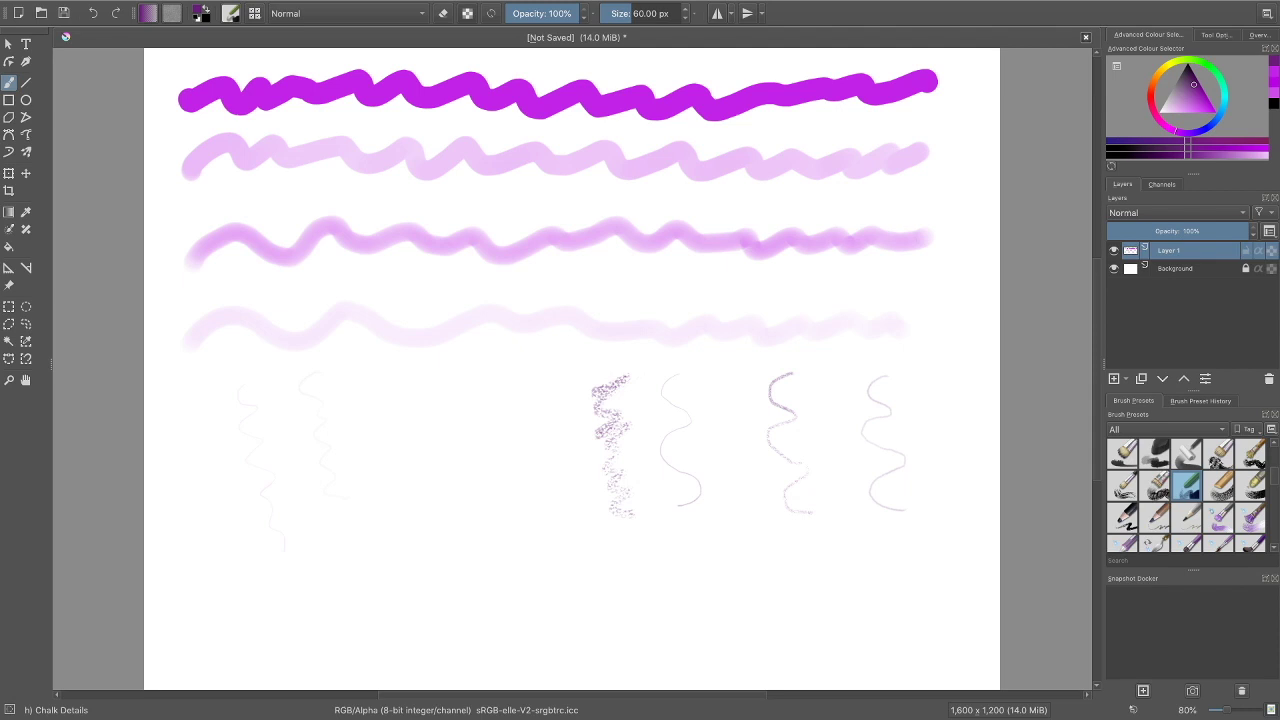
Paint a soft Watercolor Fringe smudge between the right-hand squiggles
{"action": "scroll", "coordinate": [1187, 495], "scroll_direction": "down", "scroll_amount": 3}
{"action": "scroll", "coordinate": [1187, 495], "scroll_direction": "down", "scroll_amount": 1}
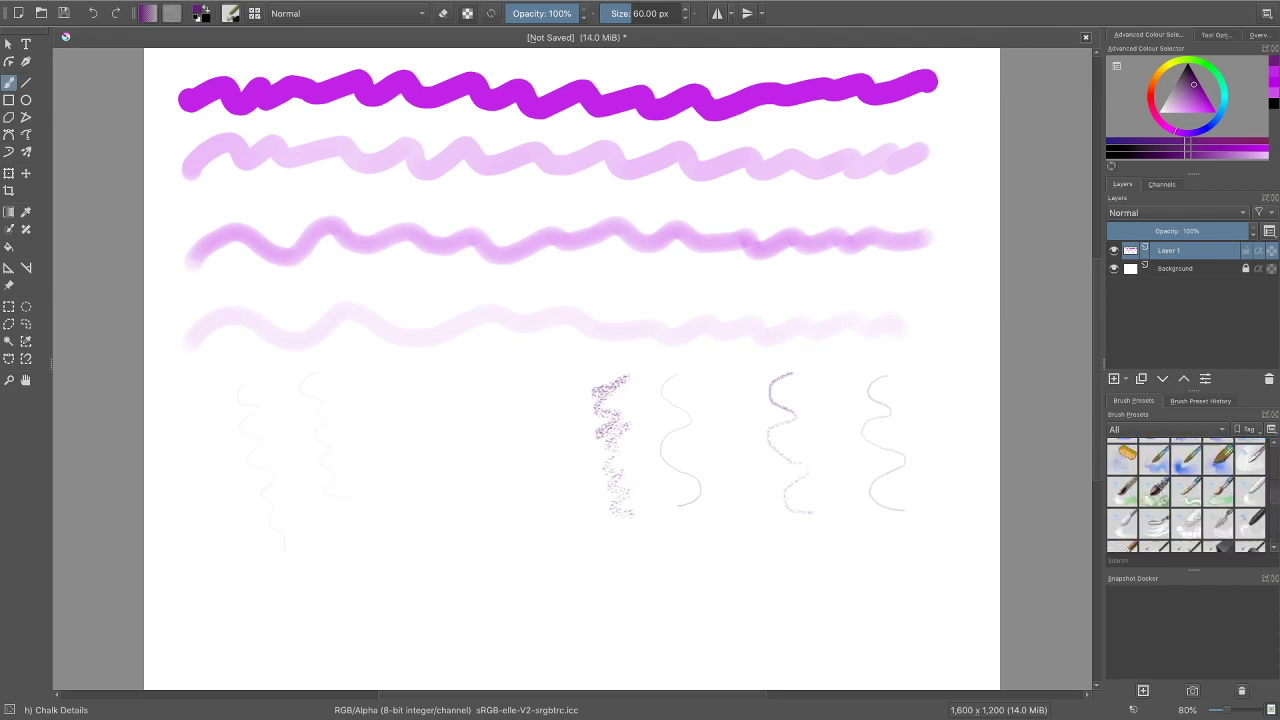
{"action": "scroll", "coordinate": [1187, 495], "scroll_direction": "up", "scroll_amount": 1}
{"action": "left_click", "coordinate": [1122, 497]}
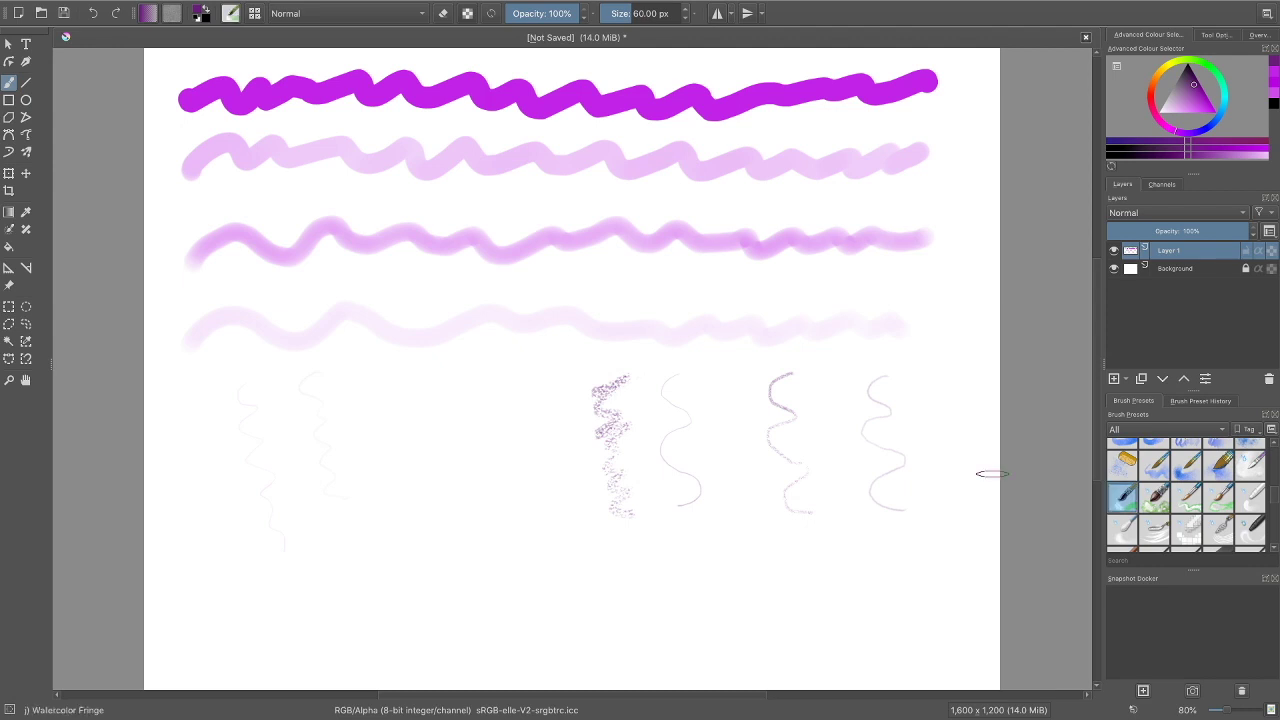
{"action": "mouse_move", "coordinate": [847, 368]}
{"action": "left_mouse_down"}
{"action": "mouse_move", "coordinate": [836, 406]}
{"action": "mouse_move", "coordinate": [846, 495]}
{"action": "mouse_move", "coordinate": [811, 487]}
{"action": "mouse_move", "coordinate": [812, 425]}
{"action": "left_mouse_up"}
Paint a large spiky watercolour circle over the wavy rows and lighten part with Blender Knife Edge
{"action": "left_click", "coordinate": [812, 425]}
{"action": "mouse_move", "coordinate": [581, 193]}
{"action": "left_mouse_down"}
{"action": "mouse_move", "coordinate": [585, 245]}
{"action": "mouse_move", "coordinate": [617, 247]}
{"action": "mouse_move", "coordinate": [566, 226]}
{"action": "mouse_move", "coordinate": [657, 271]}
{"action": "mouse_move", "coordinate": [491, 323]}
{"action": "mouse_move", "coordinate": [623, 323]}
{"action": "mouse_move", "coordinate": [550, 328]}
{"action": "left_mouse_up"}
{"action": "key", "text": "period"}
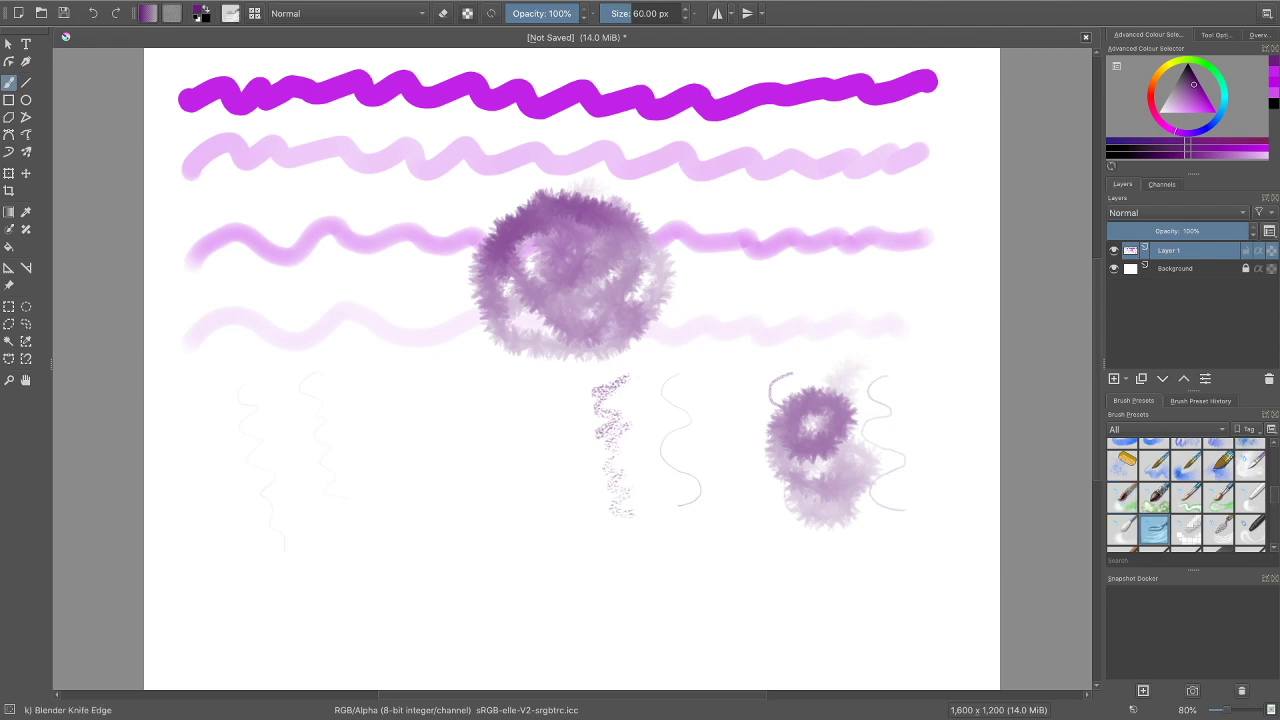
{"action": "mouse_move", "coordinate": [540, 227]}
{"action": "left_mouse_down"}
{"action": "mouse_move", "coordinate": [584, 252]}
{"action": "mouse_move", "coordinate": [584, 292]}
{"action": "mouse_move", "coordinate": [556, 288]}
{"action": "left_mouse_up"}
Pixelate the watercolour circle's centre with Blender Pixelize
{"action": "left_click", "coordinate": [1186, 529]}
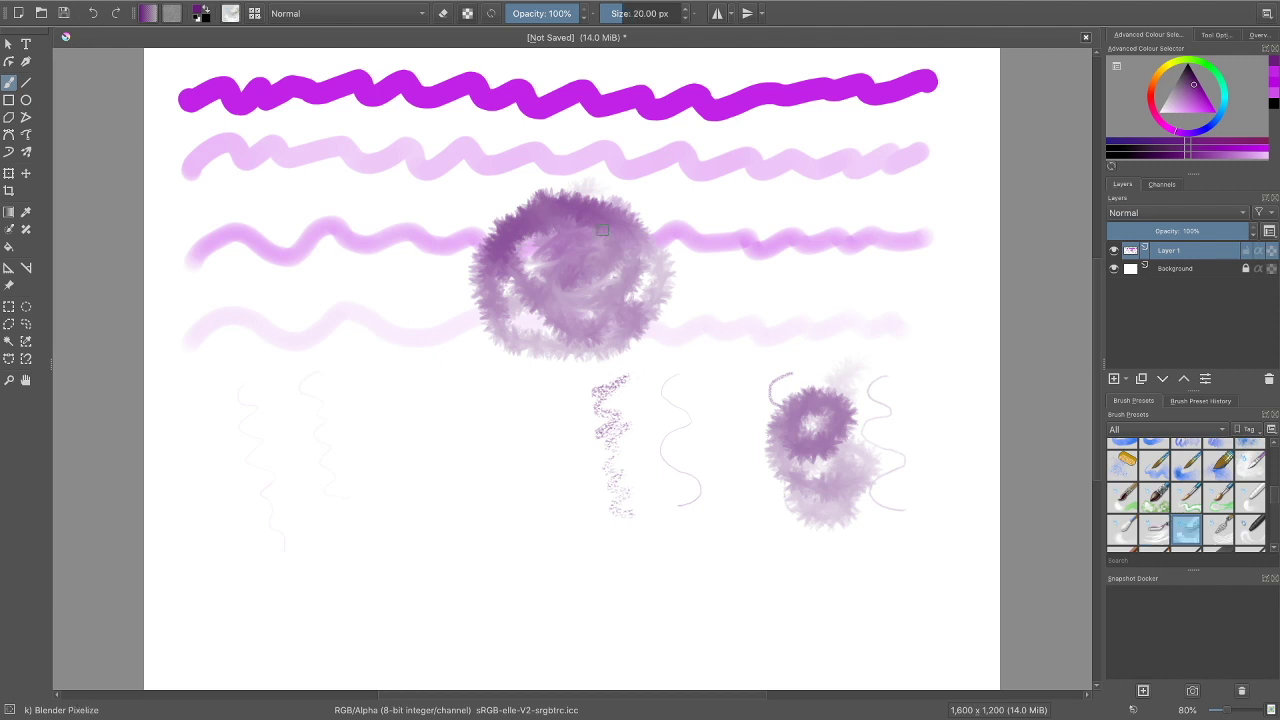
{"action": "left_click_drag", "start_coordinate": [603, 230], "coordinate": [570, 275]}
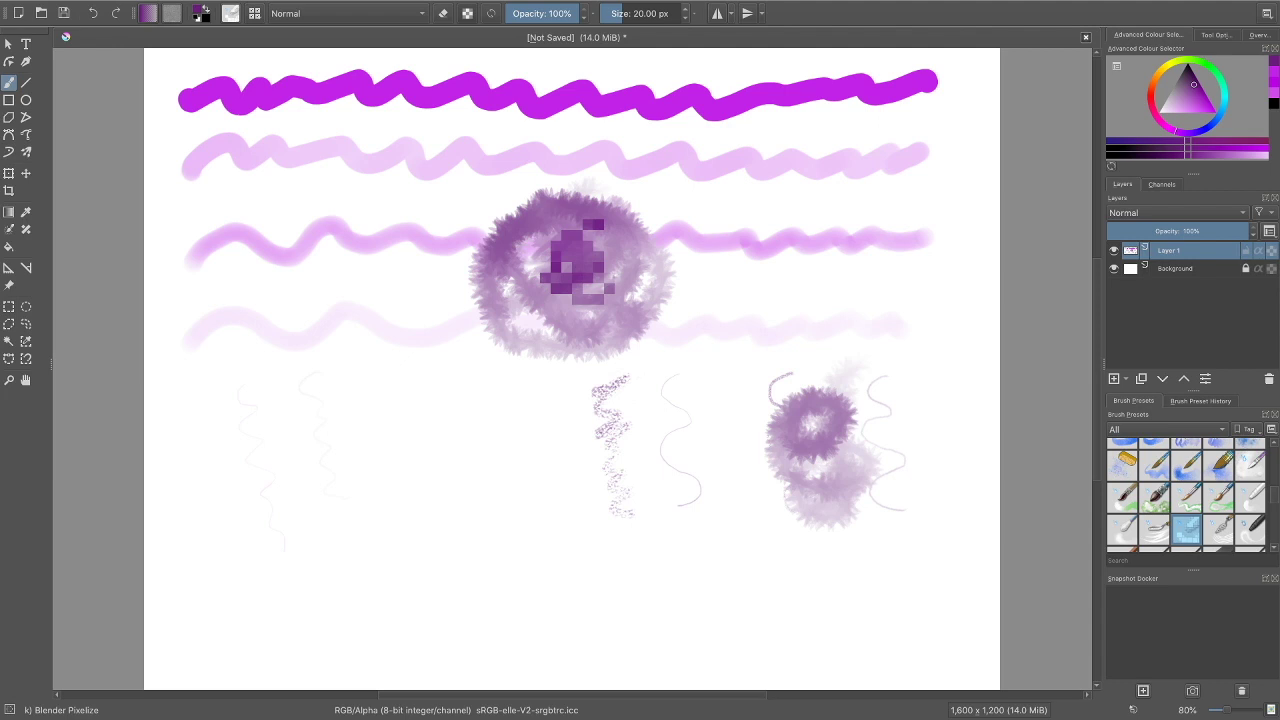
{"action": "scroll", "coordinate": [1186, 495], "scroll_direction": "down", "scroll_amount": 3}
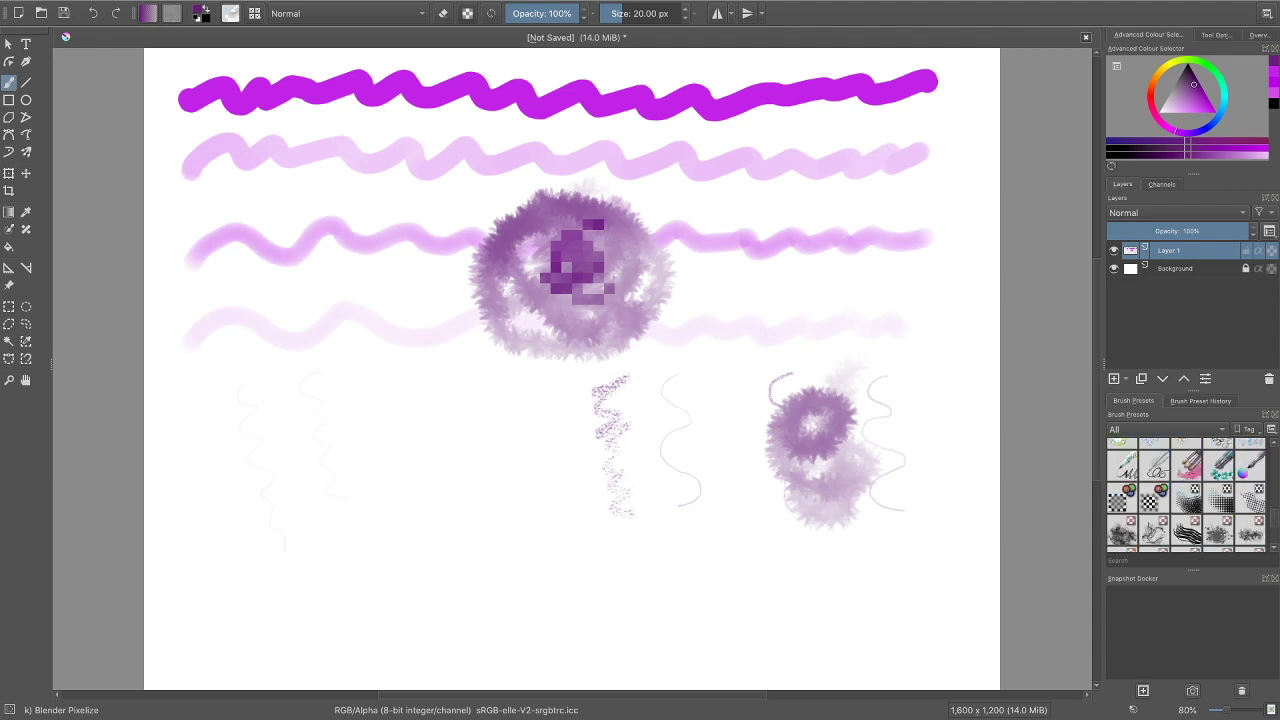
{"action": "scroll", "coordinate": [1186, 495], "scroll_direction": "up", "scroll_amount": 3}
{"action": "scroll", "coordinate": [1186, 495], "scroll_direction": "up", "scroll_amount": 1}
Fill the circle's centre with a dense dark-magenta Texture Impressionism disc
{"action": "left_click", "coordinate": [1186, 528]}
{"action": "mouse_move", "coordinate": [593, 245]}
{"action": "left_mouse_down"}
{"action": "mouse_move", "coordinate": [586, 271]}
{"action": "mouse_move", "coordinate": [547, 258]}
{"action": "mouse_move", "coordinate": [626, 242]}
{"action": "left_mouse_up"}
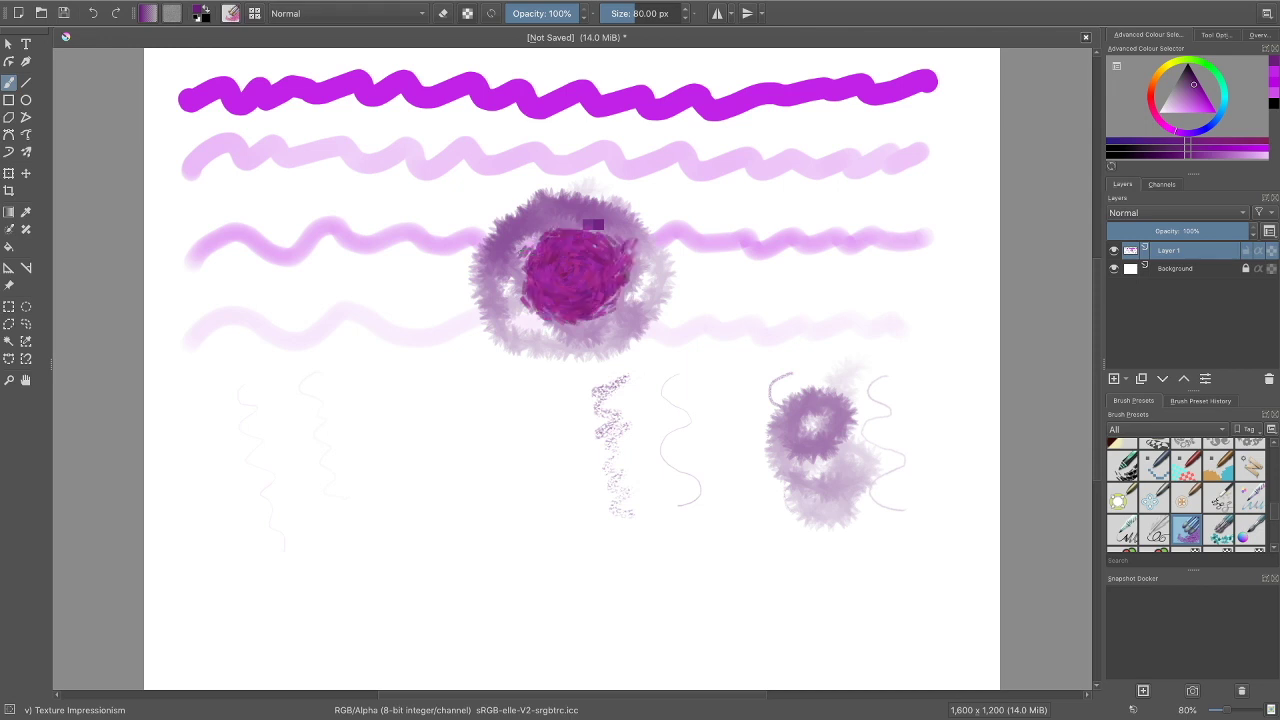
{"action": "mouse_move", "coordinate": [593, 224]}
{"action": "left_mouse_down"}
{"action": "mouse_move", "coordinate": [636, 298]}
{"action": "mouse_move", "coordinate": [724, 276]}
{"action": "mouse_move", "coordinate": [620, 300]}
{"action": "left_mouse_up"}
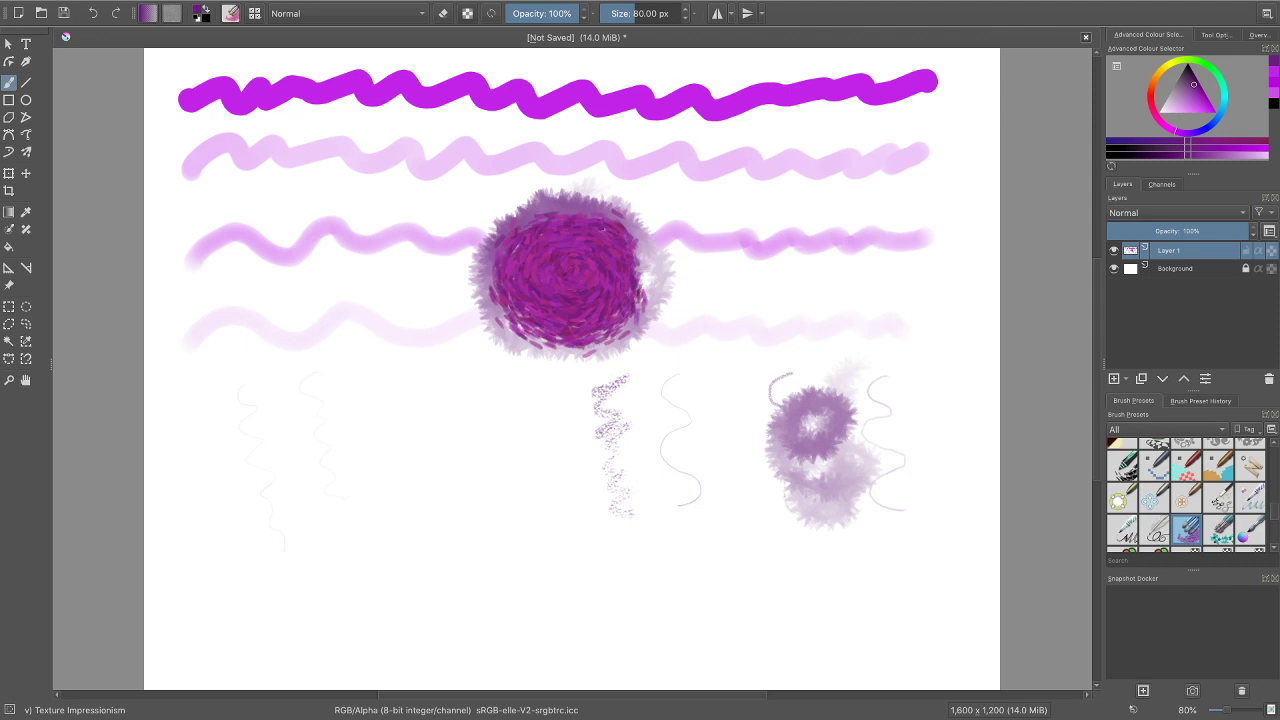
Draw a long Texture Hair stem from the flower disc down to the canvas bottom
{"action": "scroll", "coordinate": [1186, 495], "scroll_direction": "down", "scroll_amount": 2}
{"action": "scroll", "coordinate": [1186, 495], "scroll_direction": "down", "scroll_amount": 2}
{"action": "scroll", "coordinate": [1186, 495], "scroll_direction": "down", "scroll_amount": 2}
{"action": "scroll", "coordinate": [1186, 495], "scroll_direction": "down", "scroll_amount": 2}
{"action": "left_click", "coordinate": [1186, 497]}
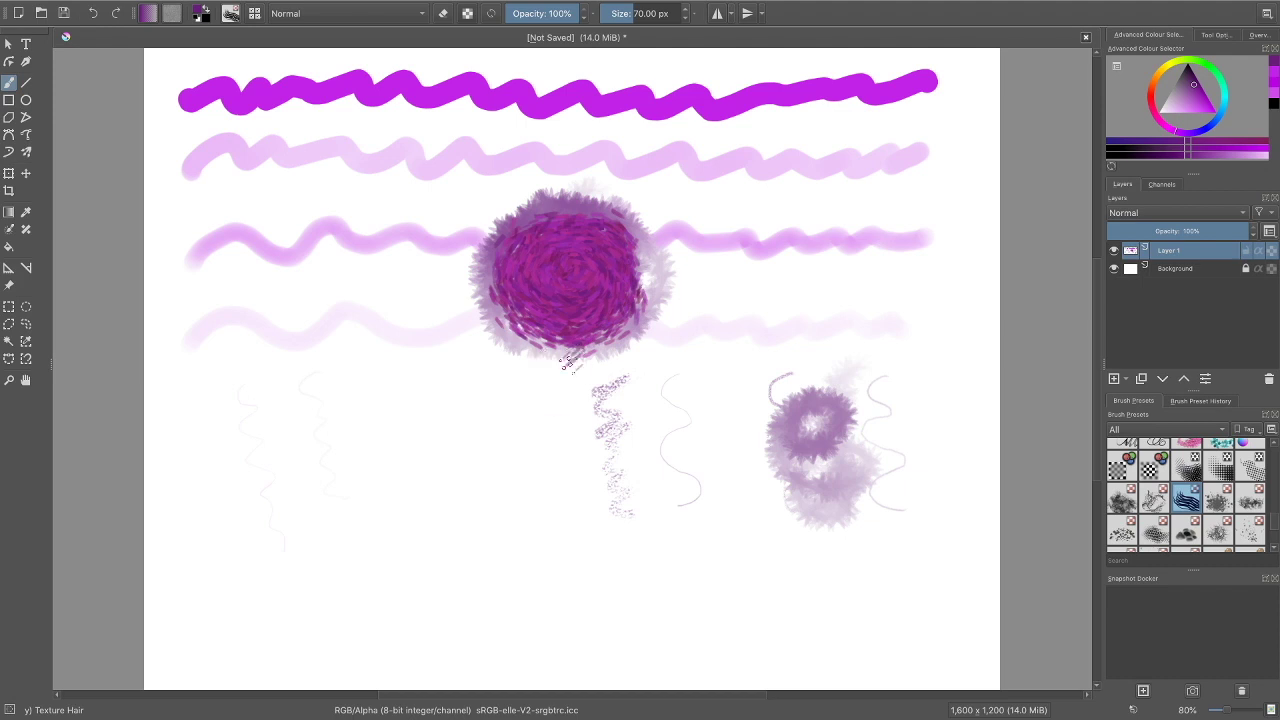
{"action": "left_click_drag", "start_coordinate": [567, 363], "coordinate": [550, 408]}
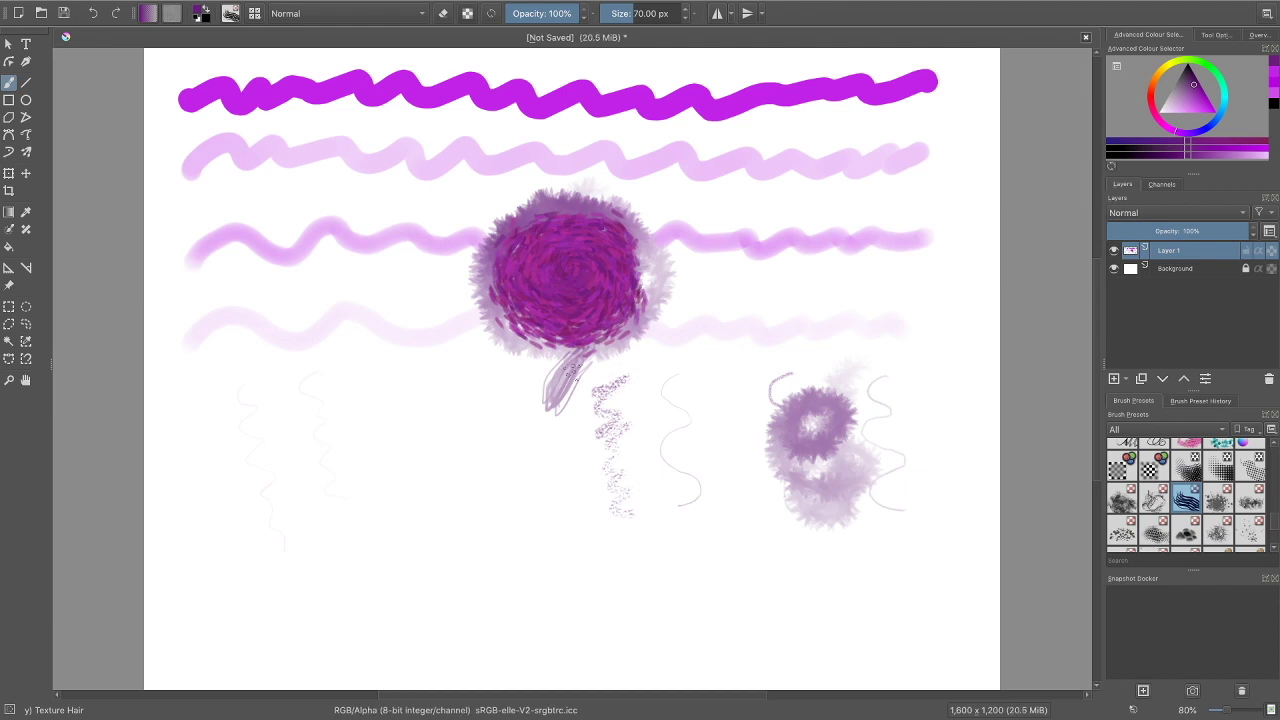
{"action": "mouse_move", "coordinate": [569, 368]}
{"action": "left_mouse_down"}
{"action": "mouse_move", "coordinate": [600, 594]}
{"action": "mouse_move", "coordinate": [565, 690]}
{"action": "left_mouse_up"}
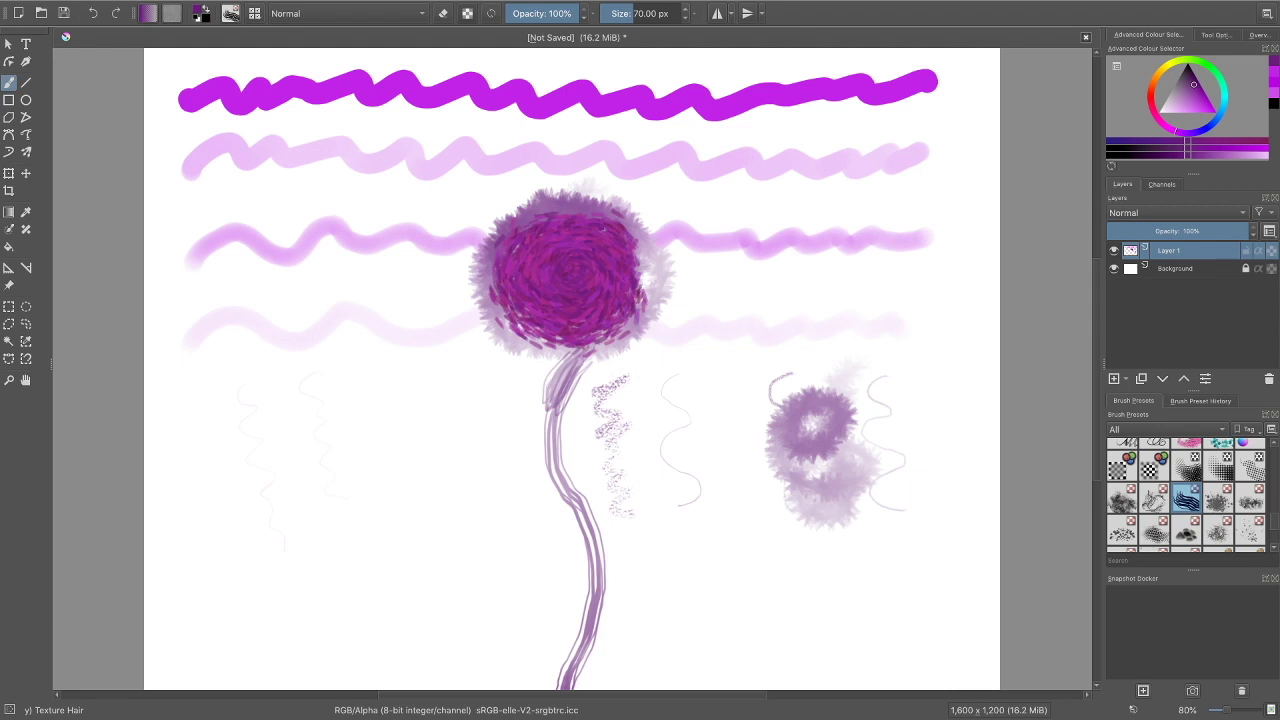
{"action": "scroll", "coordinate": [1186, 494], "scroll_direction": "down", "scroll_amount": 2}
{"action": "scroll", "coordinate": [1186, 494], "scroll_direction": "down", "scroll_amount": 2}
{"action": "scroll", "coordinate": [1186, 494], "scroll_direction": "down", "scroll_amount": 3}
{"action": "scroll", "coordinate": [1186, 494], "scroll_direction": "down", "scroll_amount": 2}
{"action": "scroll", "coordinate": [1186, 494], "scroll_direction": "down", "scroll_amount": 2}
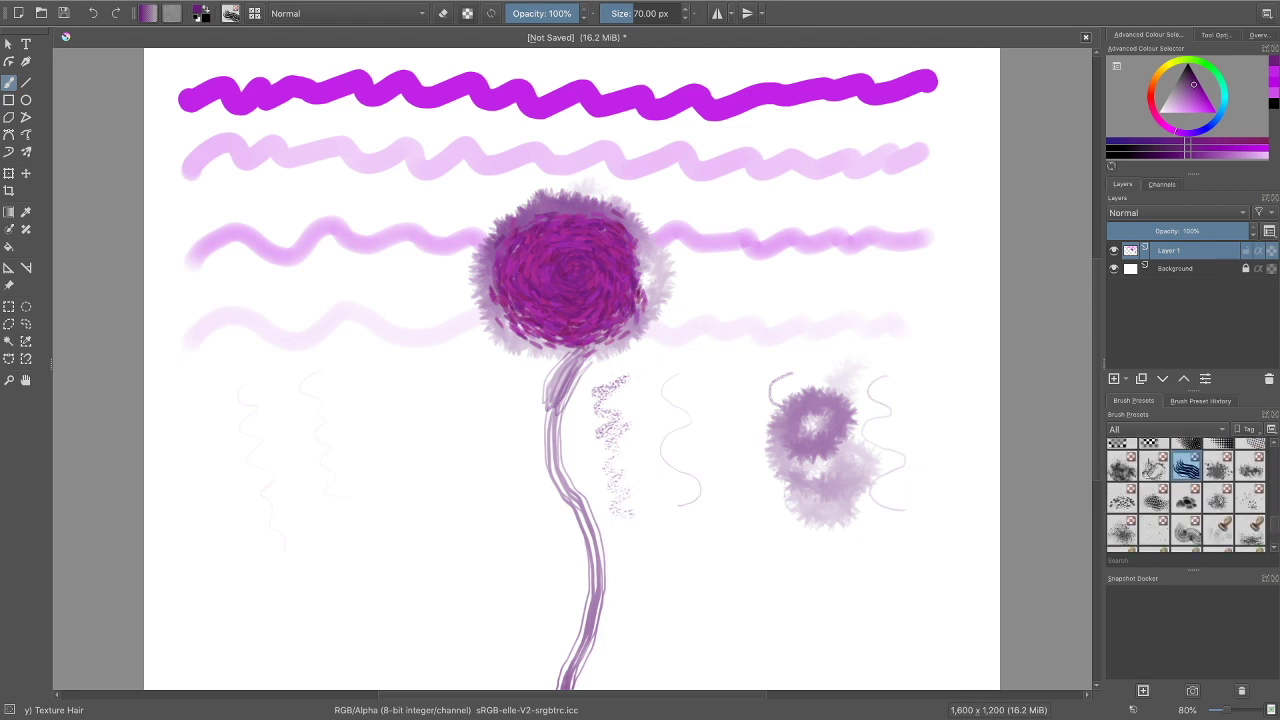
{"action": "left_click", "coordinate": [1122, 530]}
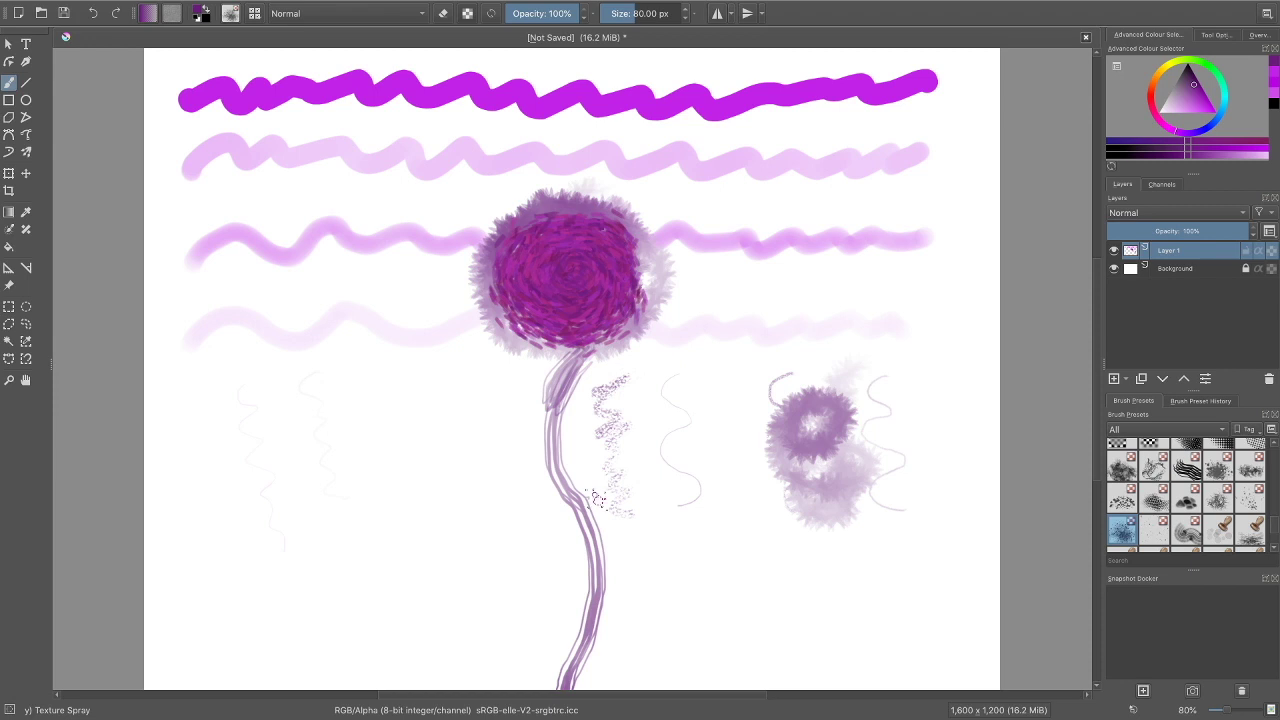
Spray speckled Texture Spray leaves on both sides of the stem
{"action": "left_click_drag", "start_coordinate": [620, 440], "coordinate": [560, 530]}
{"action": "mouse_move", "coordinate": [600, 385]}
{"action": "left_mouse_down"}
{"action": "mouse_move", "coordinate": [680, 420]}
{"action": "mouse_move", "coordinate": [612, 447]}
{"action": "mouse_move", "coordinate": [427, 413]}
{"action": "mouse_move", "coordinate": [480, 468]}
{"action": "mouse_move", "coordinate": [410, 420]}
{"action": "left_mouse_up"}
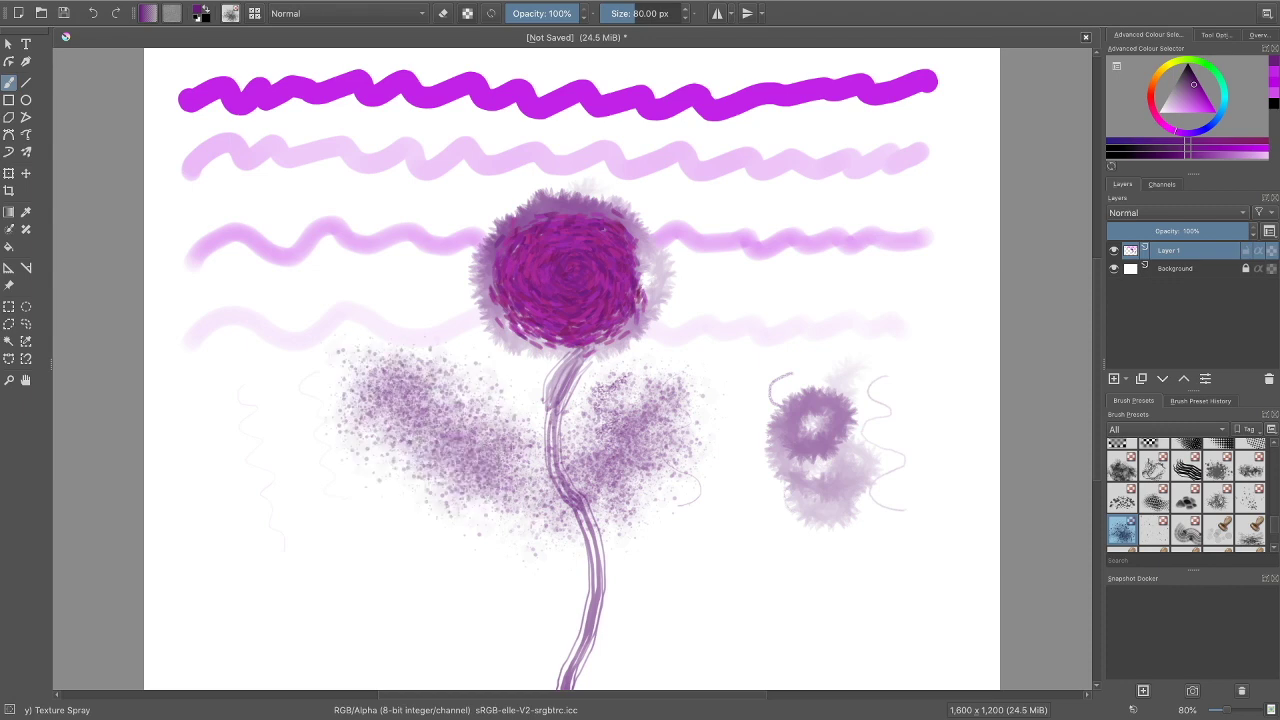
{"action": "scroll", "coordinate": [1186, 497], "scroll_direction": "down", "scroll_amount": 1}
{"action": "scroll", "coordinate": [1186, 497], "scroll_direction": "down", "scroll_amount": 1}
Streak the right leaf with darker Texture Wood Fiber strokes
{"action": "left_click", "coordinate": [1186, 497]}
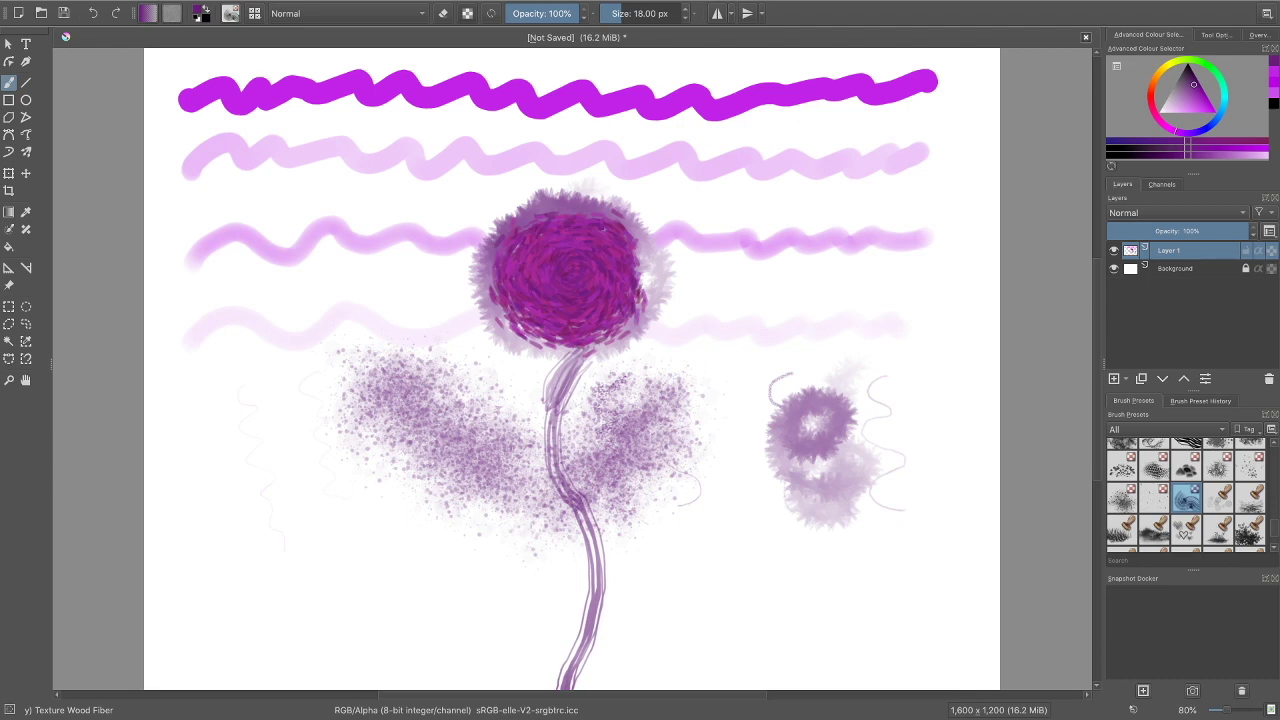
{"action": "mouse_move", "coordinate": [598, 485]}
{"action": "left_mouse_down"}
{"action": "mouse_move", "coordinate": [729, 400]}
{"action": "mouse_move", "coordinate": [598, 483]}
{"action": "mouse_move", "coordinate": [455, 420]}
{"action": "mouse_move", "coordinate": [515, 473]}
{"action": "left_mouse_up"}
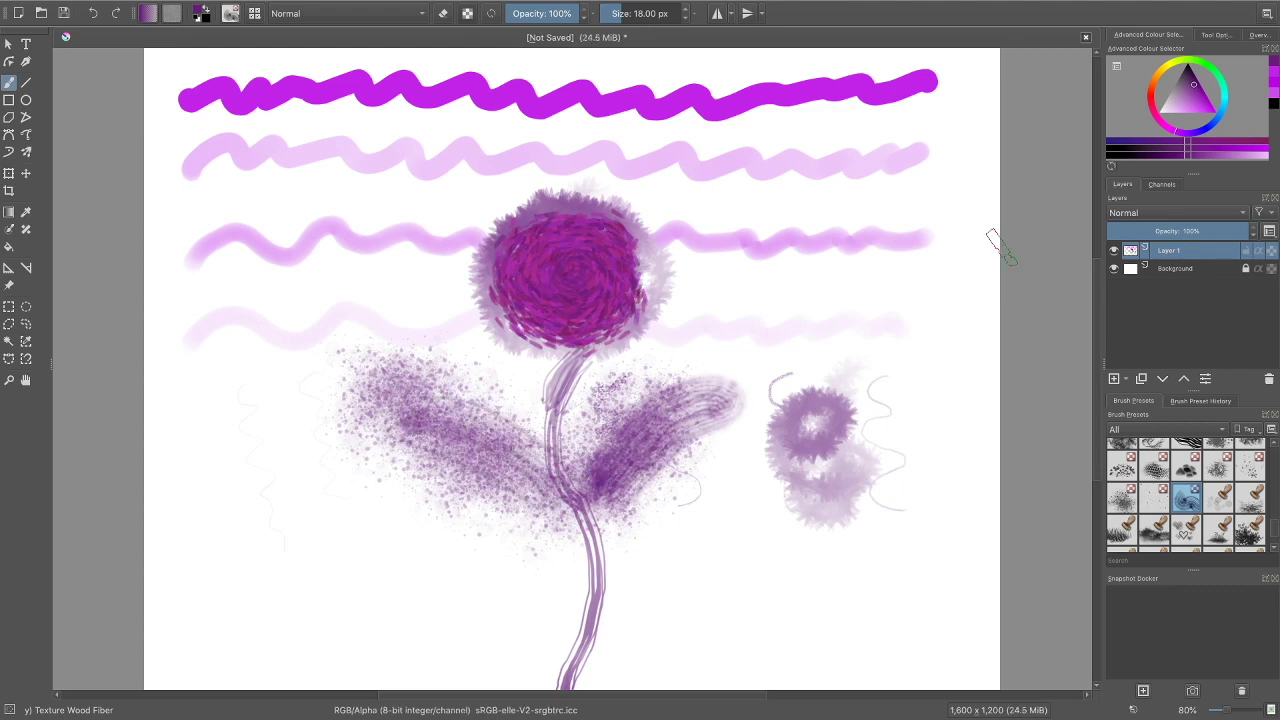
{"action": "key", "text": "l"}
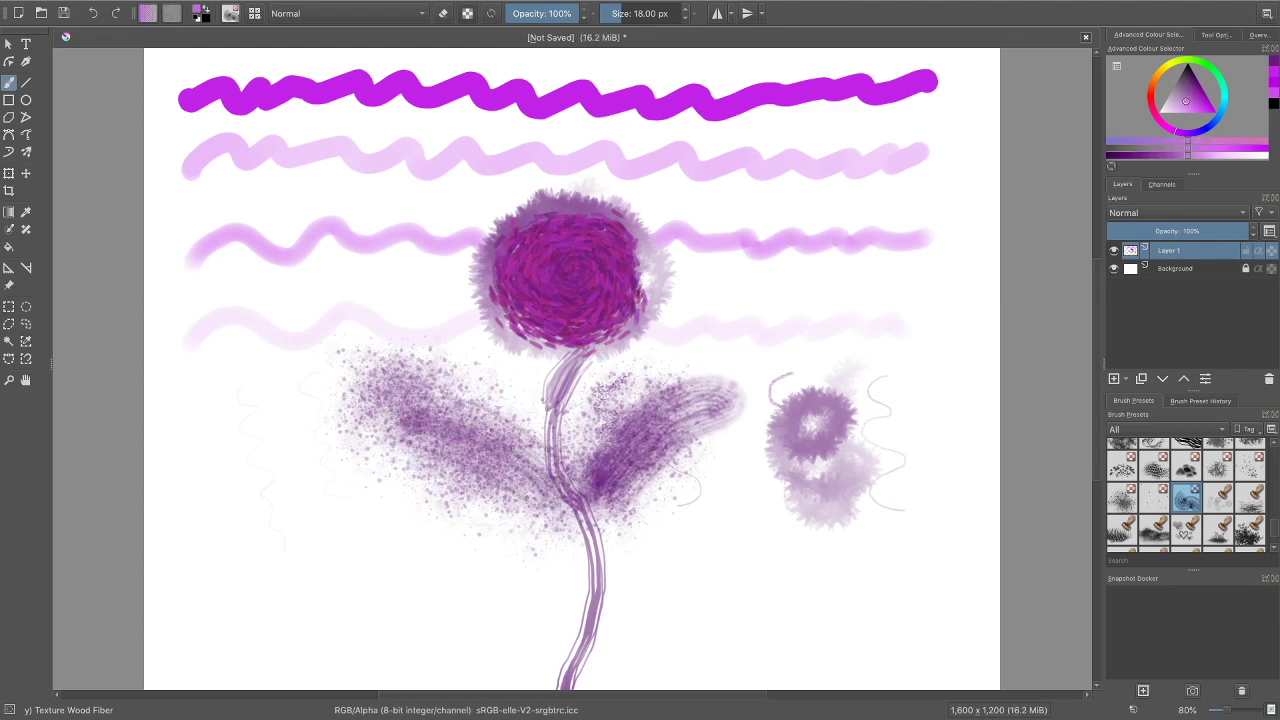
{"action": "left_click_drag", "start_coordinate": [735, 398], "coordinate": [666, 463]}
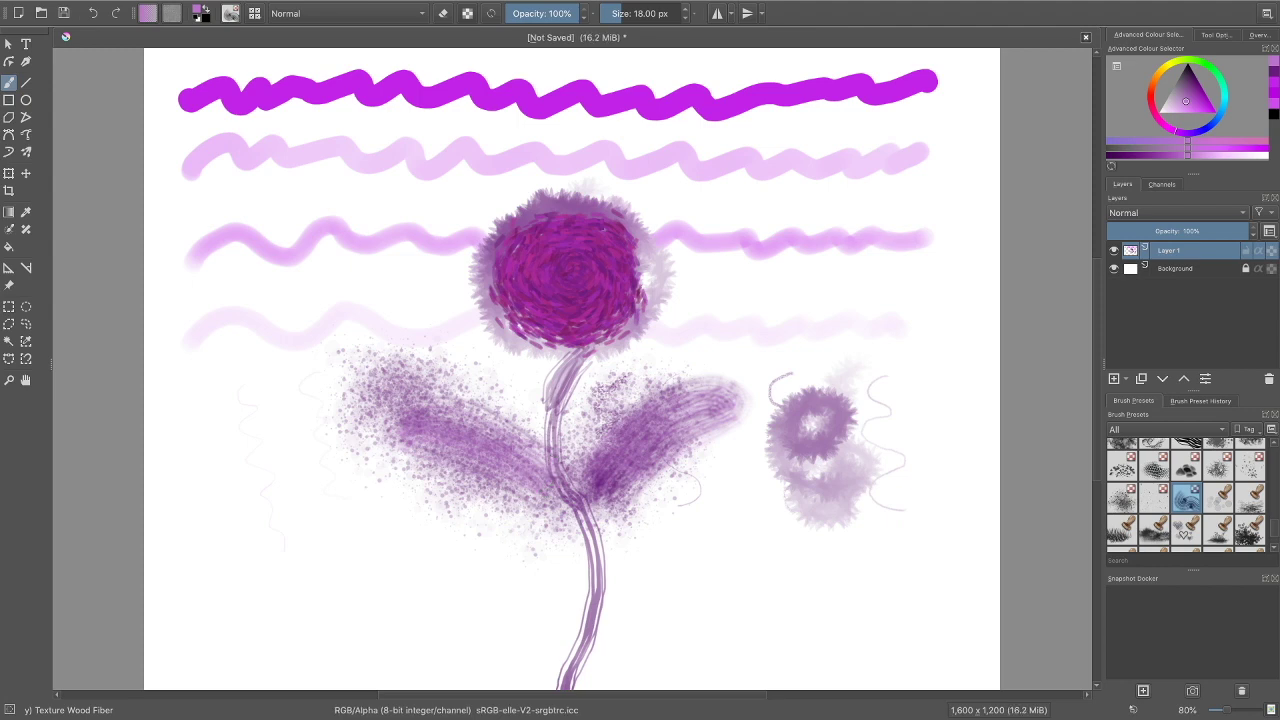
{"action": "scroll", "coordinate": [1185, 495], "scroll_direction": "up", "scroll_amount": 2}
{"action": "scroll", "coordinate": [1185, 495], "scroll_direction": "up", "scroll_amount": 2}
{"action": "scroll", "coordinate": [1185, 495], "scroll_direction": "up", "scroll_amount": 2}
{"action": "scroll", "coordinate": [1185, 495], "scroll_direction": "up", "scroll_amount": 2}
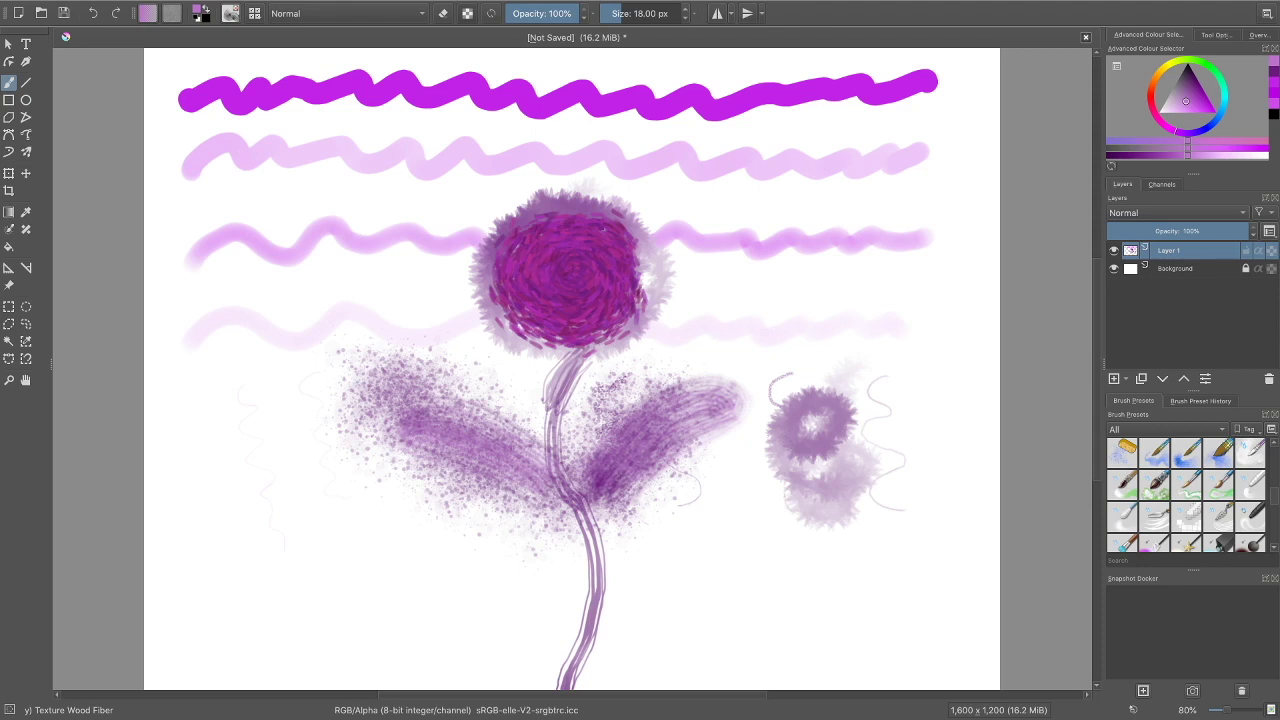
Dab light pink WaterC Special Splats on the right leaf, left leaf and stem junction
{"action": "left_click", "coordinate": [1122, 452]}
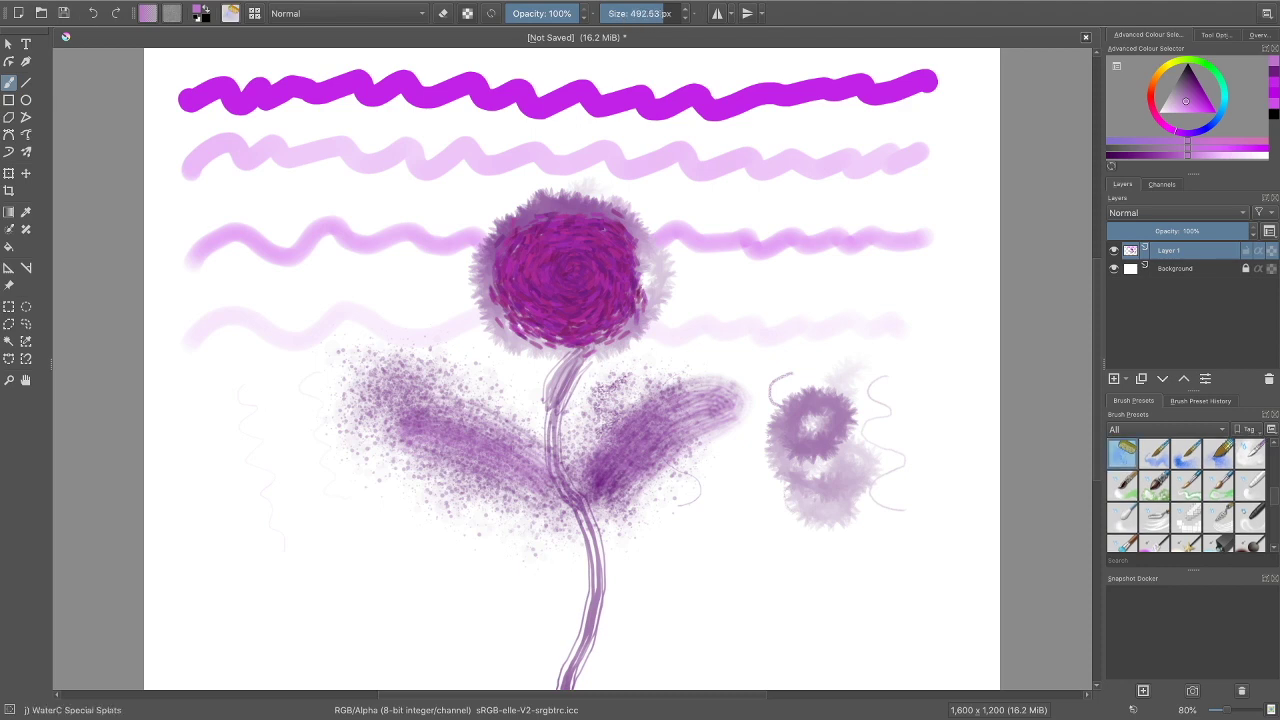
{"action": "left_click_drag", "start_coordinate": [1186, 101], "coordinate": [1169, 110]}
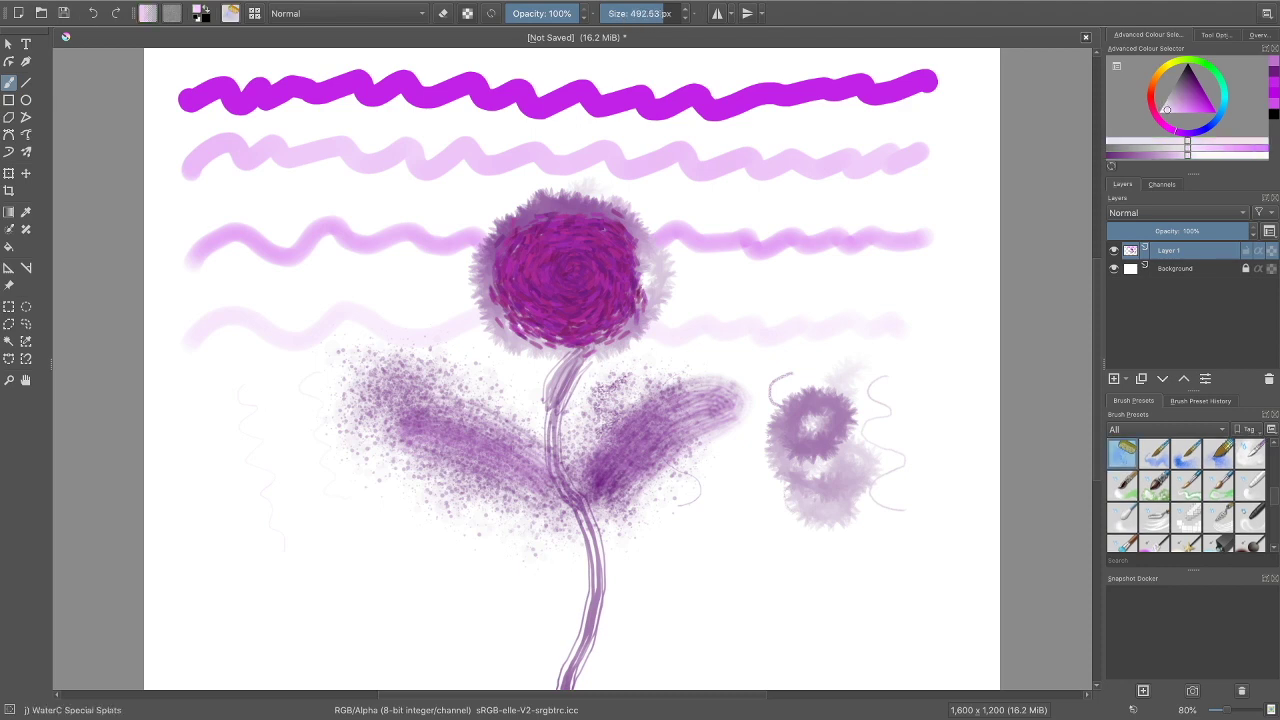
{"action": "left_click_drag", "start_coordinate": [630, 495], "coordinate": [650, 455]}
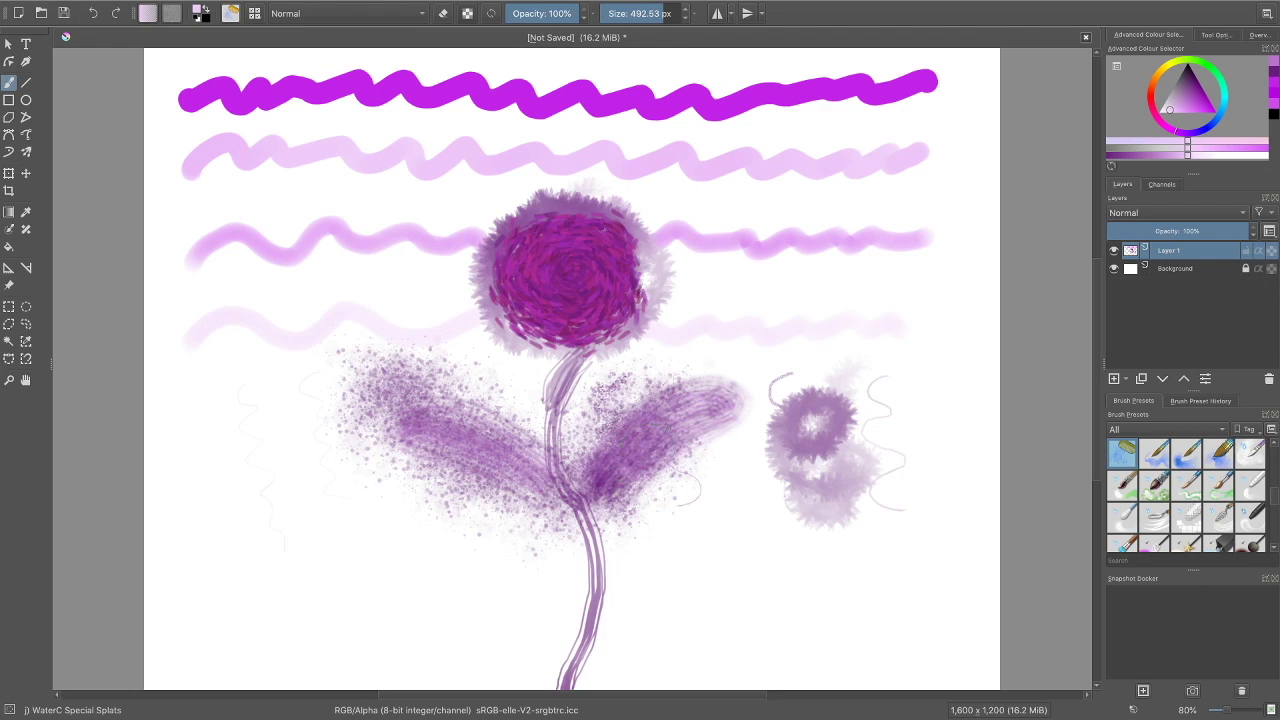
{"action": "left_click_drag", "start_coordinate": [532, 505], "coordinate": [548, 458]}
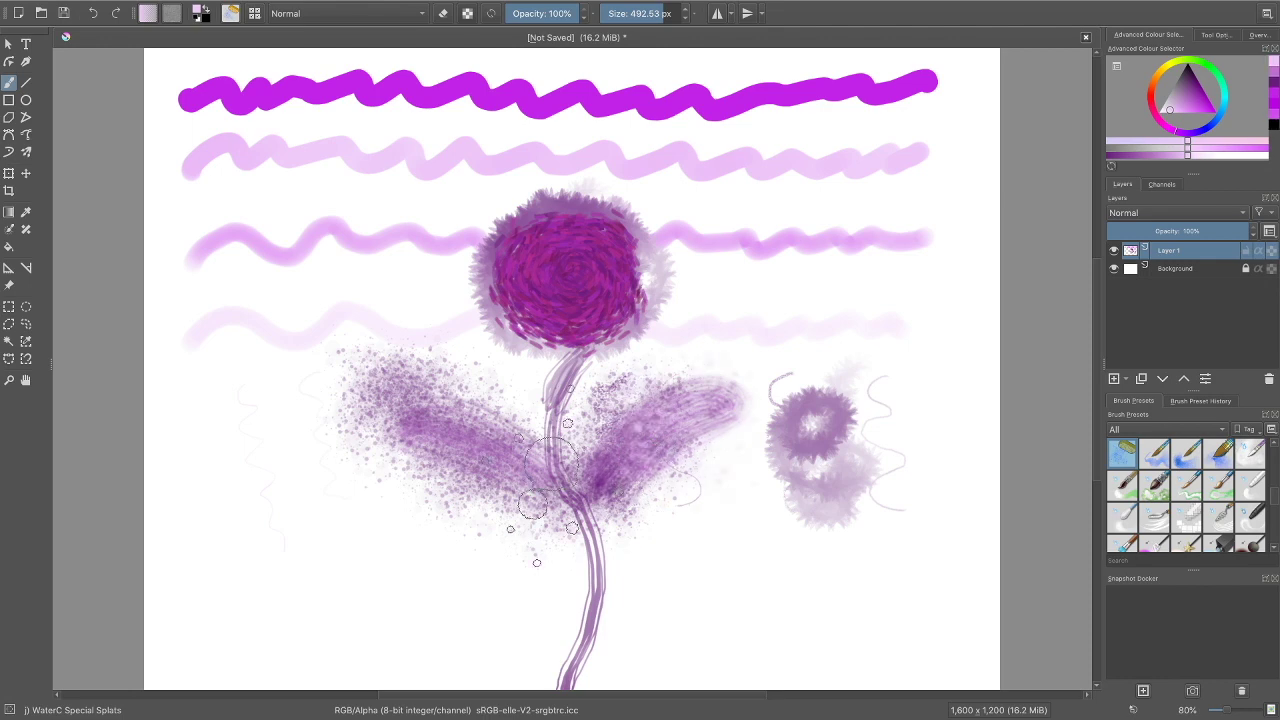
{"action": "left_click_drag", "start_coordinate": [470, 445], "coordinate": [428, 440]}
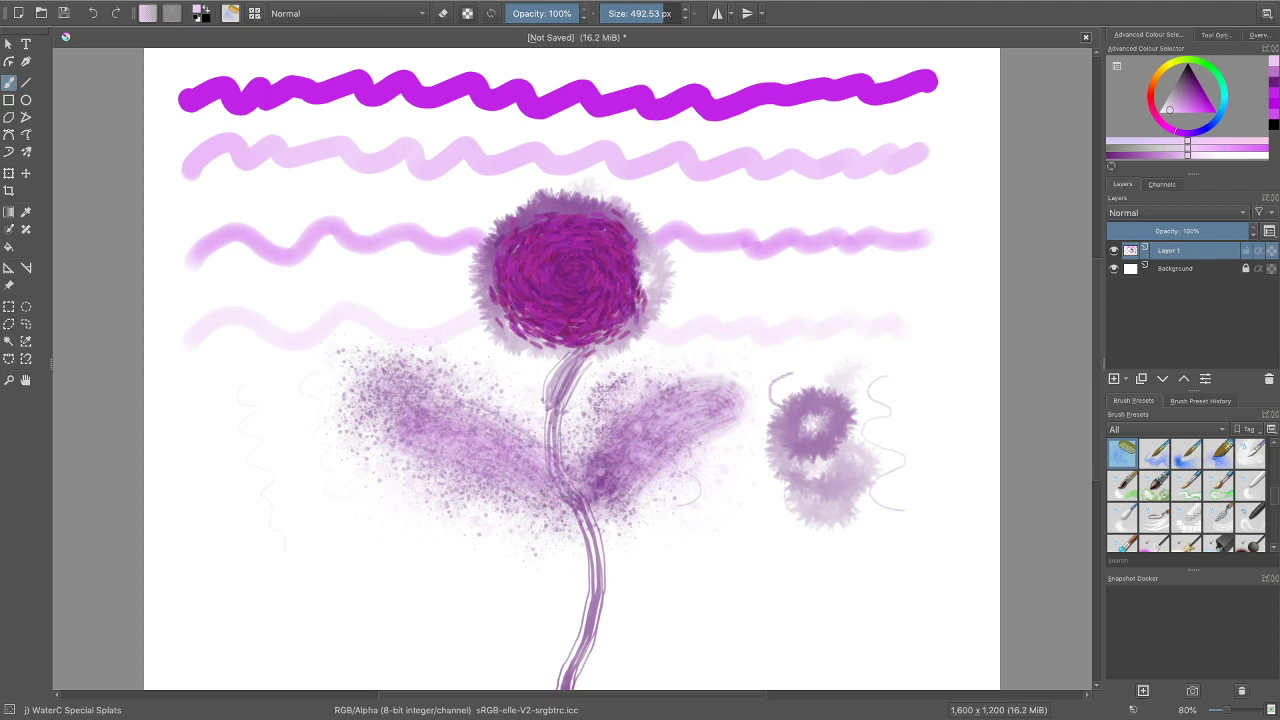
{"action": "scroll", "coordinate": [1218, 495], "scroll_direction": "down", "scroll_amount": 2}
{"action": "scroll", "coordinate": [1218, 495], "scroll_direction": "down", "scroll_amount": 2}
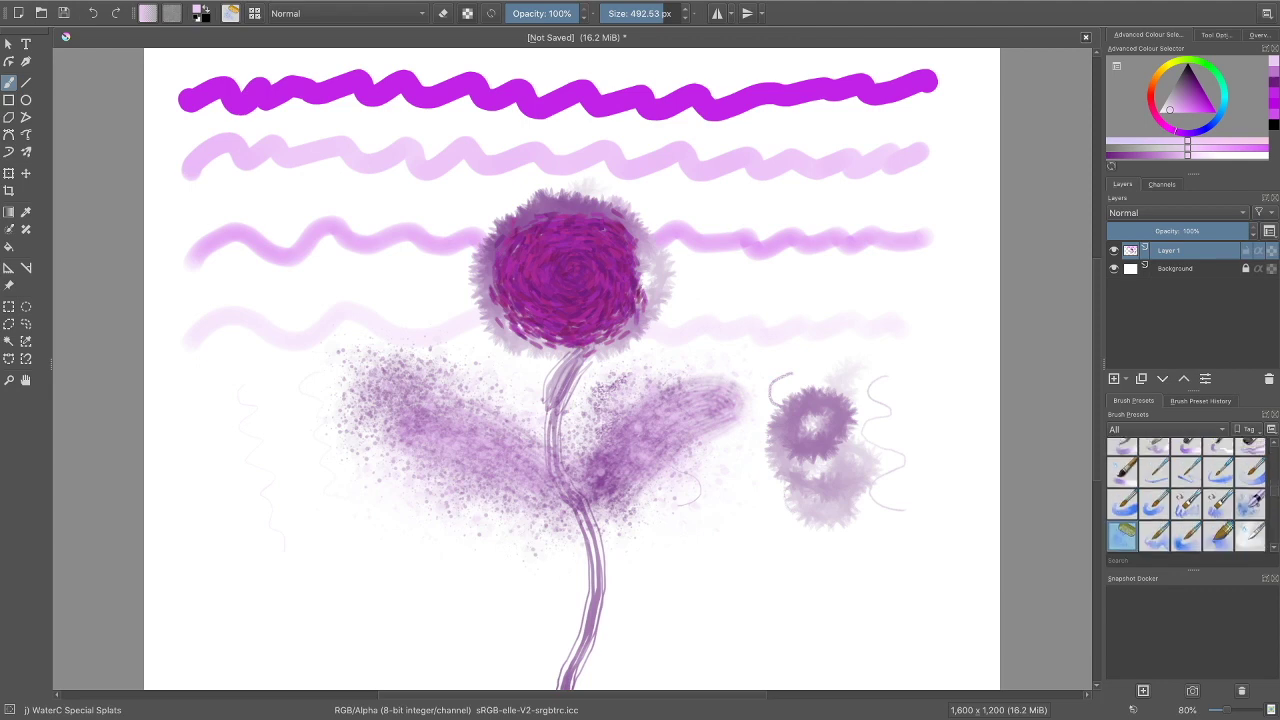
Paint black WaterC Flat Decay Tilt streaks along the right and left leaves
{"action": "left_click", "coordinate": [1218, 503]}
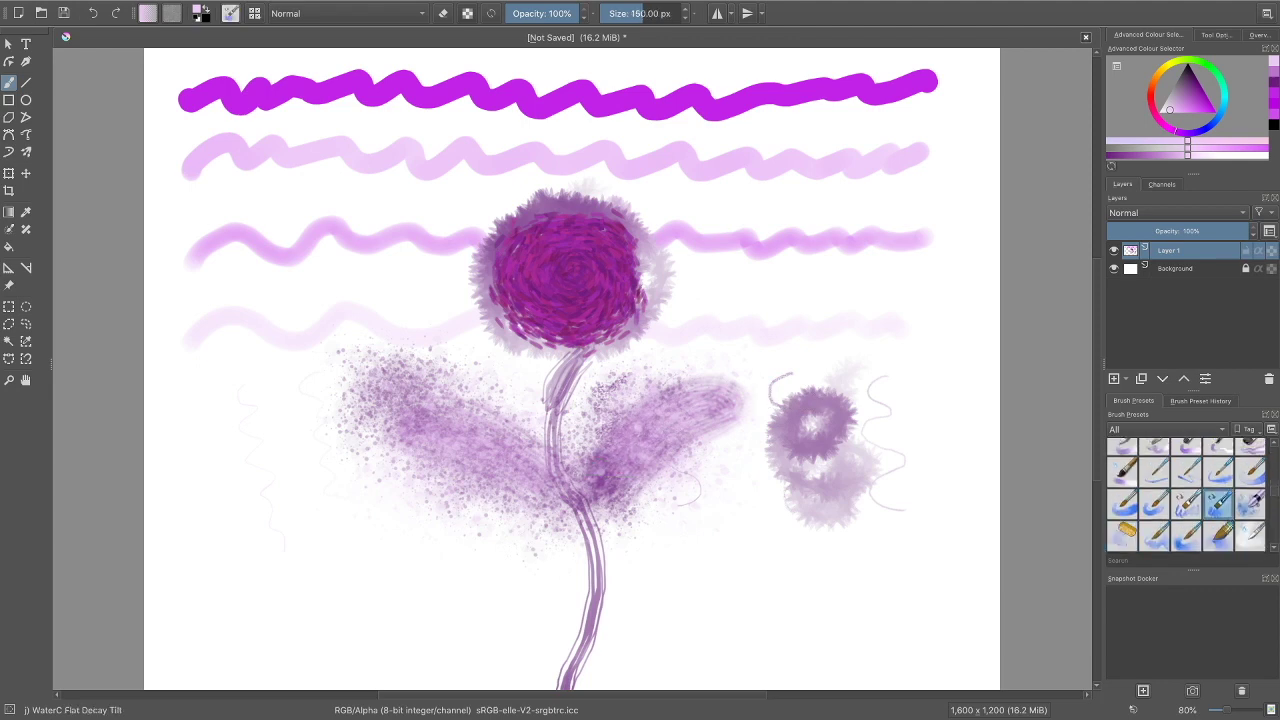
{"action": "key", "text": "d"}
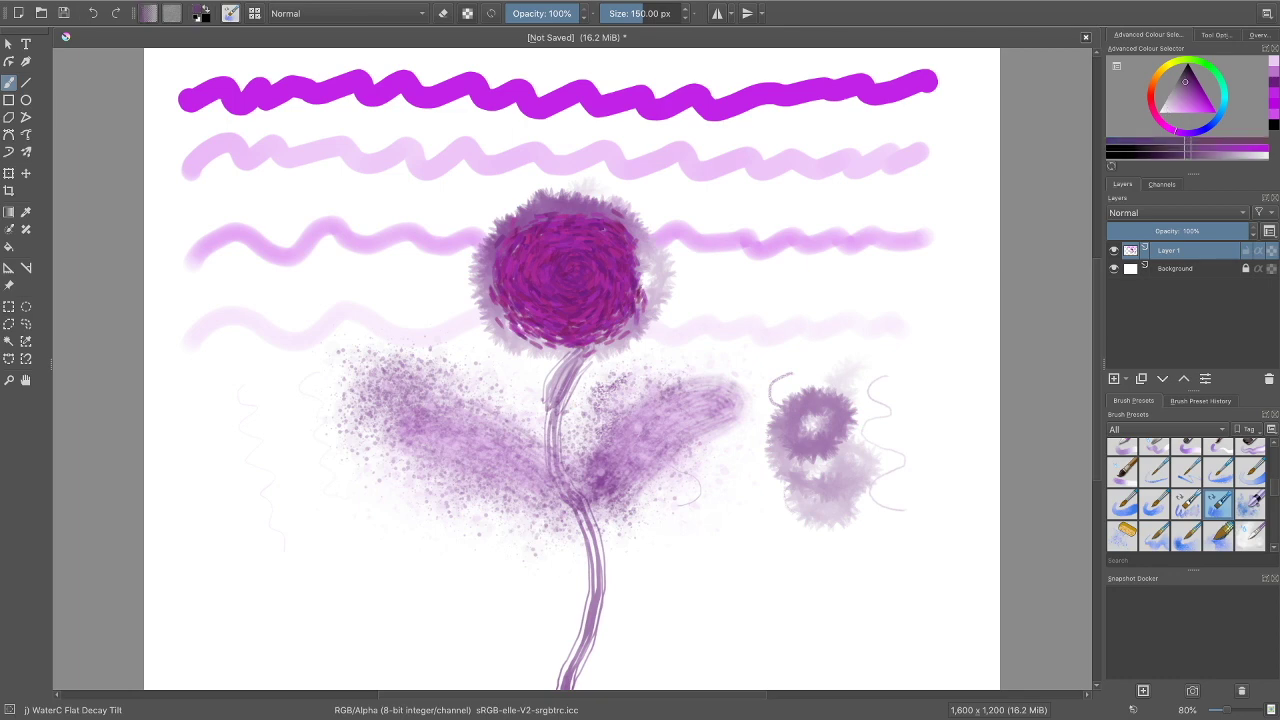
{"action": "mouse_move", "coordinate": [688, 408]}
{"action": "left_mouse_down"}
{"action": "mouse_move", "coordinate": [630, 465]}
{"action": "mouse_move", "coordinate": [740, 390]}
{"action": "mouse_move", "coordinate": [632, 462]}
{"action": "left_mouse_up"}
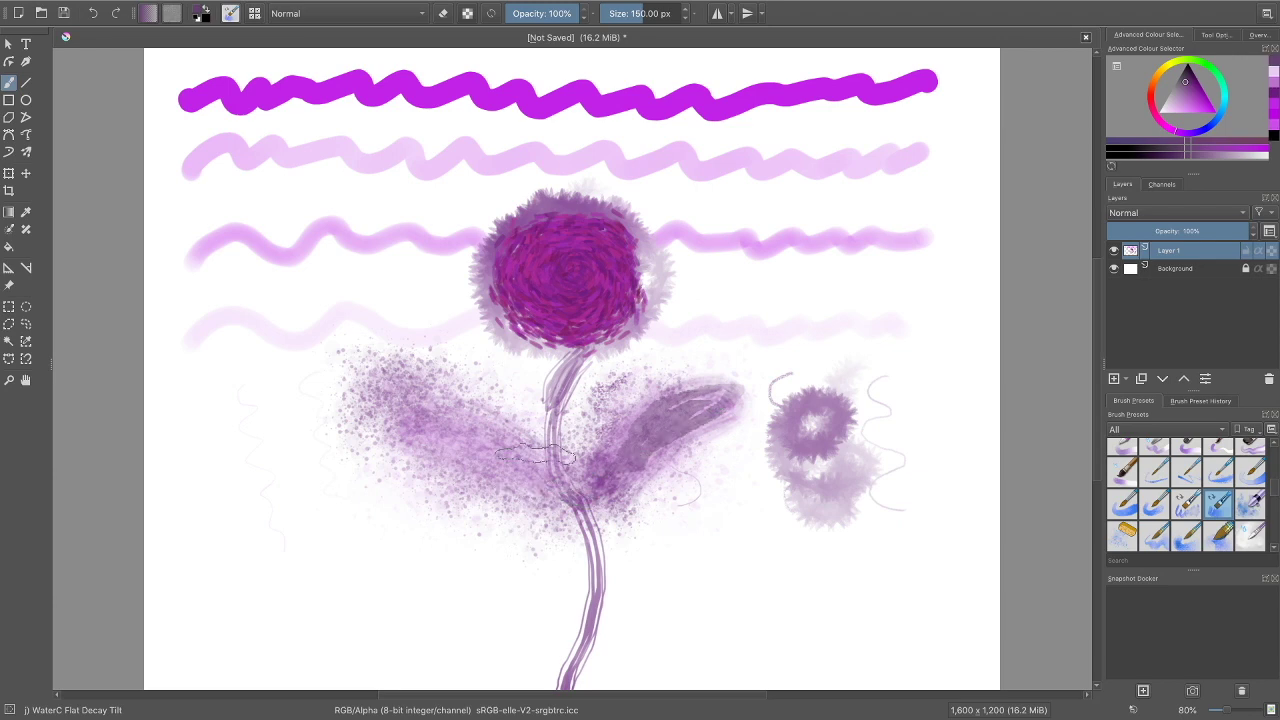
{"action": "mouse_move", "coordinate": [433, 404]}
{"action": "left_mouse_down"}
{"action": "mouse_move", "coordinate": [540, 487]}
{"action": "mouse_move", "coordinate": [370, 440]}
{"action": "mouse_move", "coordinate": [361, 391]}
{"action": "mouse_move", "coordinate": [346, 392]}
{"action": "mouse_move", "coordinate": [498, 440]}
{"action": "mouse_move", "coordinate": [540, 490]}
{"action": "mouse_move", "coordinate": [377, 433]}
{"action": "mouse_move", "coordinate": [540, 495]}
{"action": "left_mouse_up"}
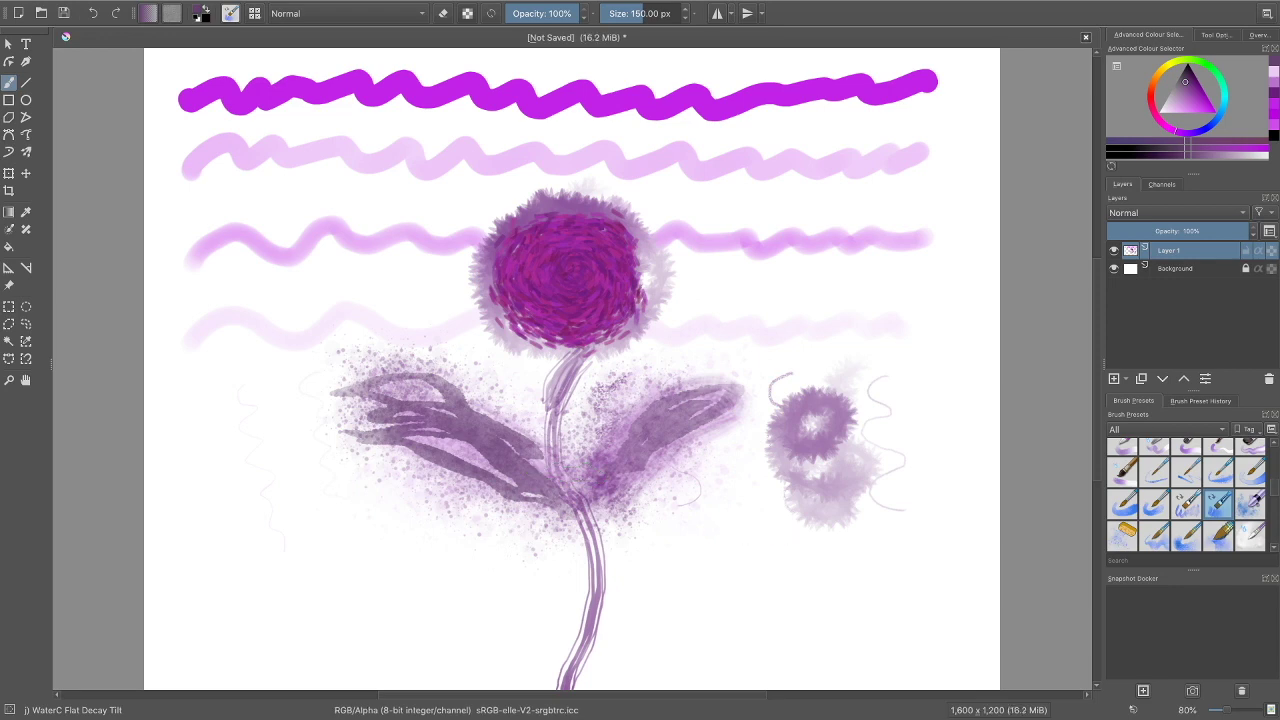
Darken both leaves with dark purple WaterC Basic Lines-Dry strokes
{"action": "left_click", "coordinate": [1155, 470]}
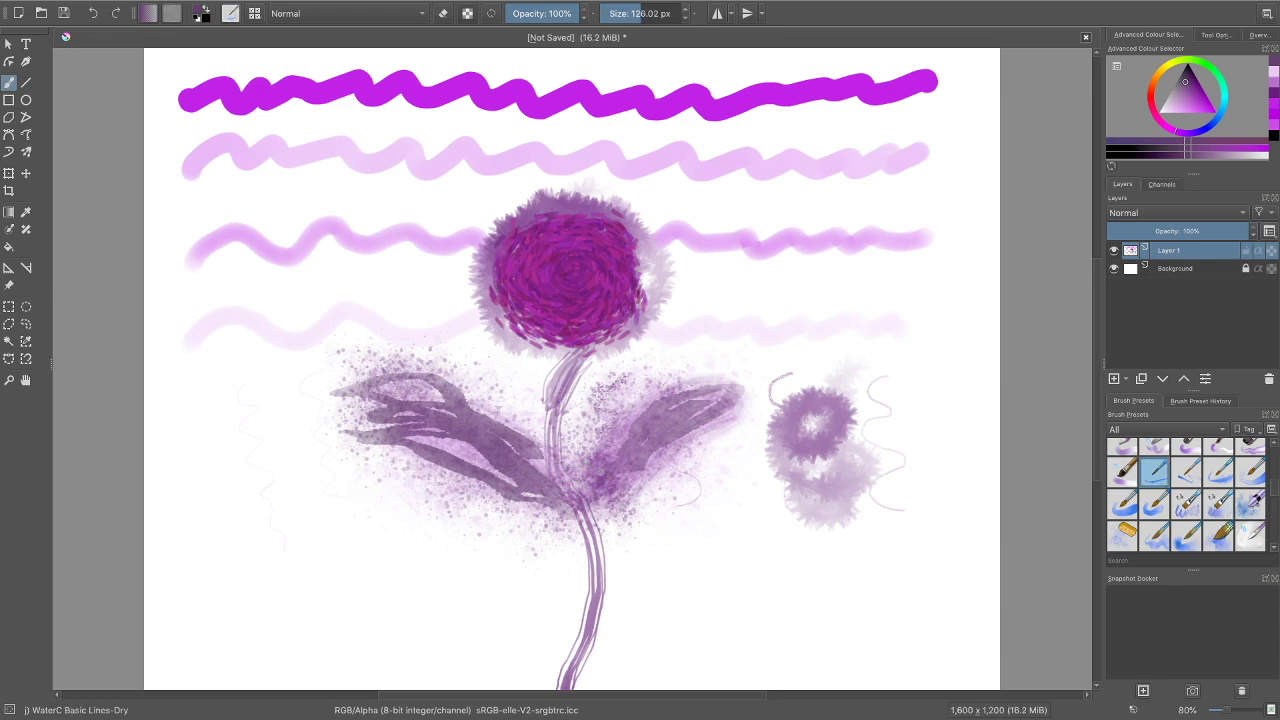
{"action": "left_click", "coordinate": [1184, 68]}
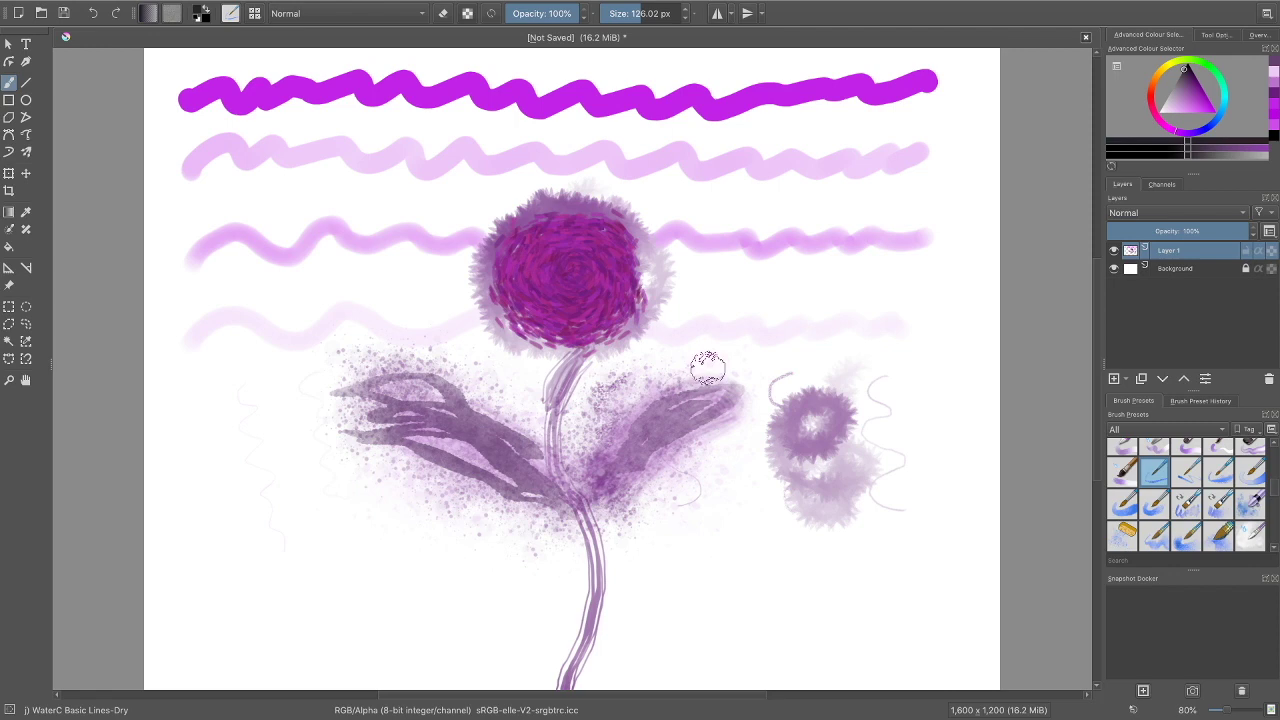
{"action": "mouse_move", "coordinate": [677, 410]}
{"action": "left_mouse_down"}
{"action": "mouse_move", "coordinate": [710, 404]}
{"action": "mouse_move", "coordinate": [645, 432]}
{"action": "left_mouse_up"}
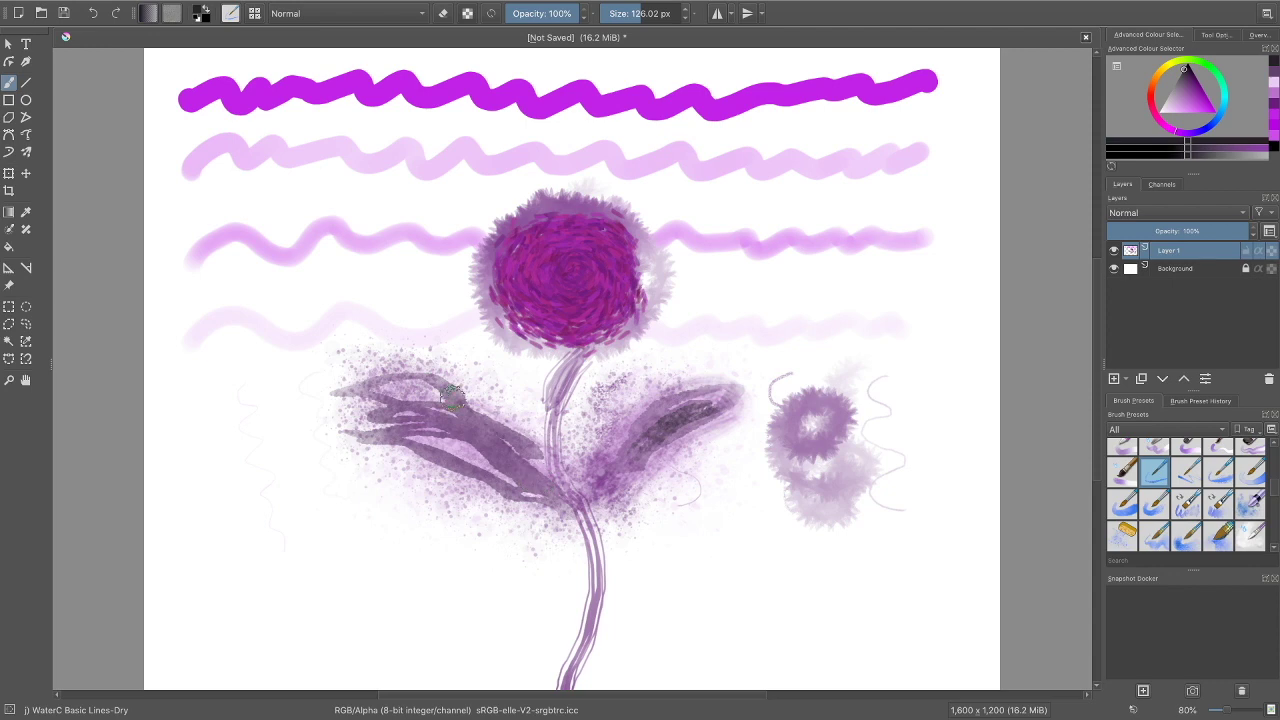
{"action": "mouse_move", "coordinate": [453, 397]}
{"action": "left_mouse_down"}
{"action": "mouse_move", "coordinate": [429, 418]}
{"action": "mouse_move", "coordinate": [485, 447]}
{"action": "mouse_move", "coordinate": [390, 416]}
{"action": "mouse_move", "coordinate": [508, 410]}
{"action": "left_mouse_up"}
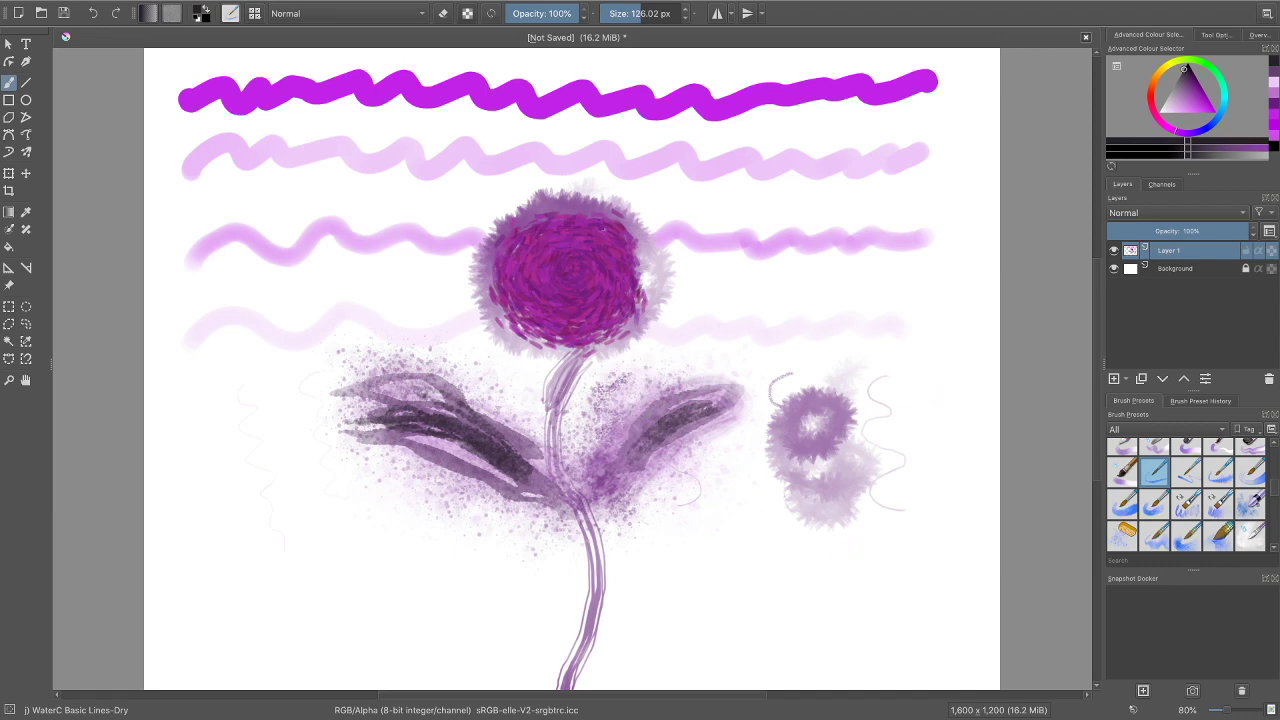
Smear the stem's lower end with Wet Bristles in a saturated purple
{"action": "scroll", "coordinate": [1255, 500], "scroll_direction": "up", "scroll_amount": 2}
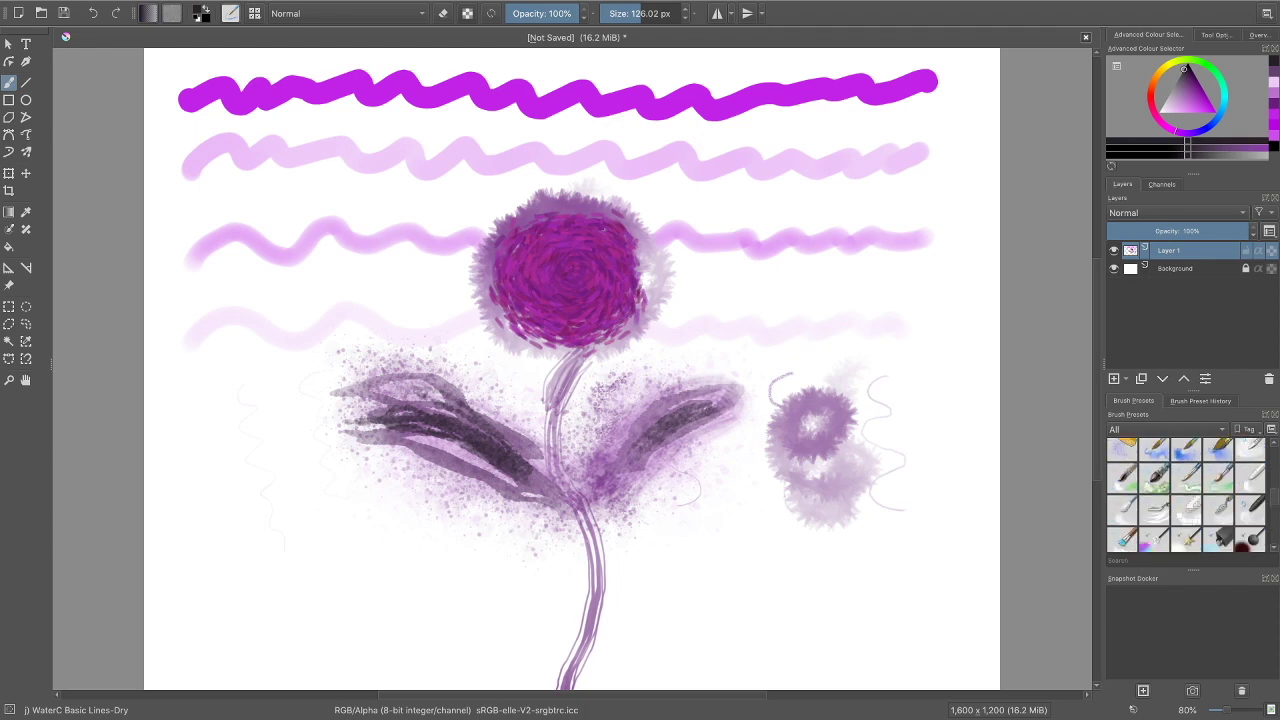
{"action": "scroll", "coordinate": [1186, 494], "scroll_direction": "up", "scroll_amount": 1}
{"action": "scroll", "coordinate": [1186, 494], "scroll_direction": "up", "scroll_amount": 1}
{"action": "scroll", "coordinate": [1186, 494], "scroll_direction": "up", "scroll_amount": 1}
{"action": "scroll", "coordinate": [1186, 494], "scroll_direction": "up", "scroll_amount": 1}
{"action": "left_click", "coordinate": [1218, 472]}
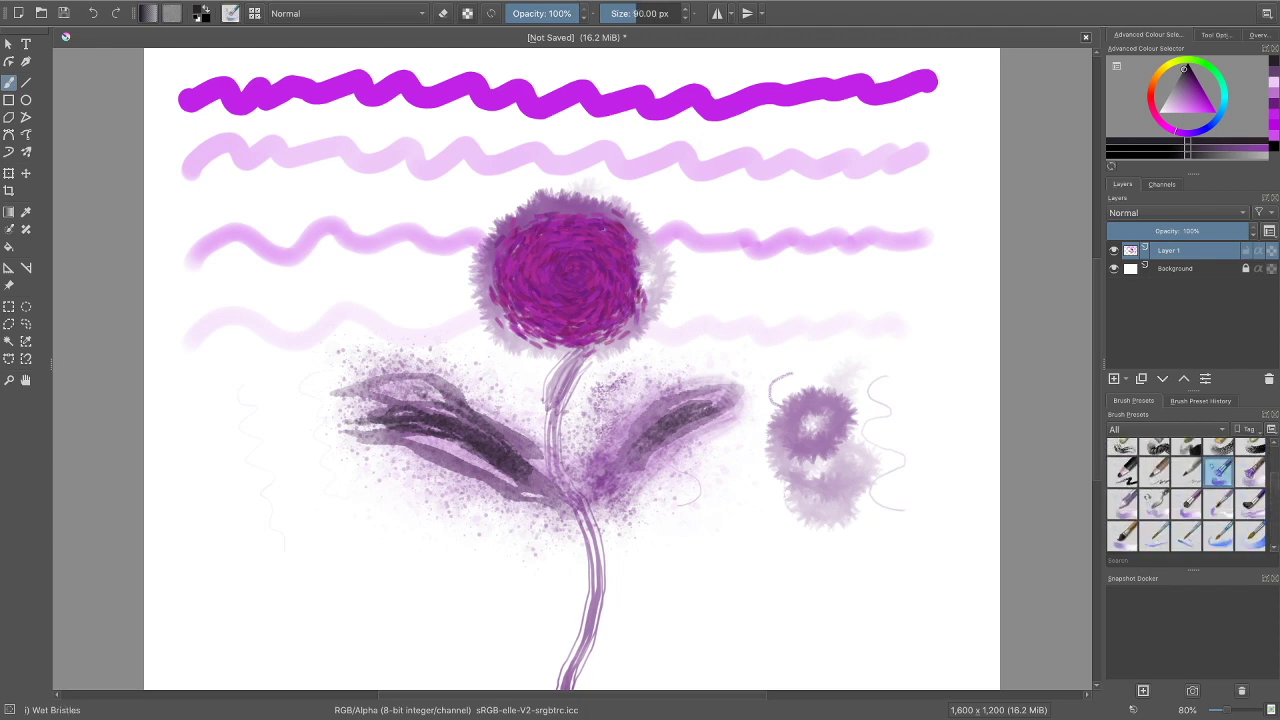
{"action": "left_click", "coordinate": [1192, 84]}
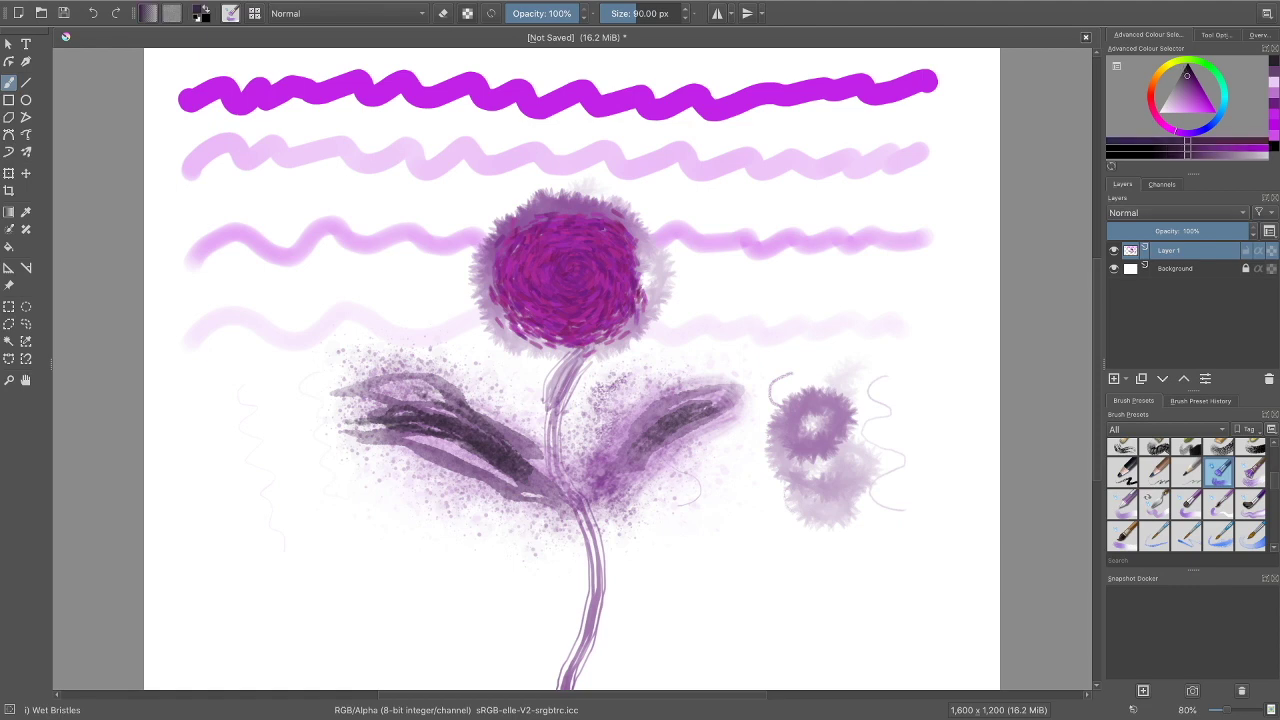
{"action": "left_click_drag", "start_coordinate": [1192, 84], "coordinate": [1201, 92]}
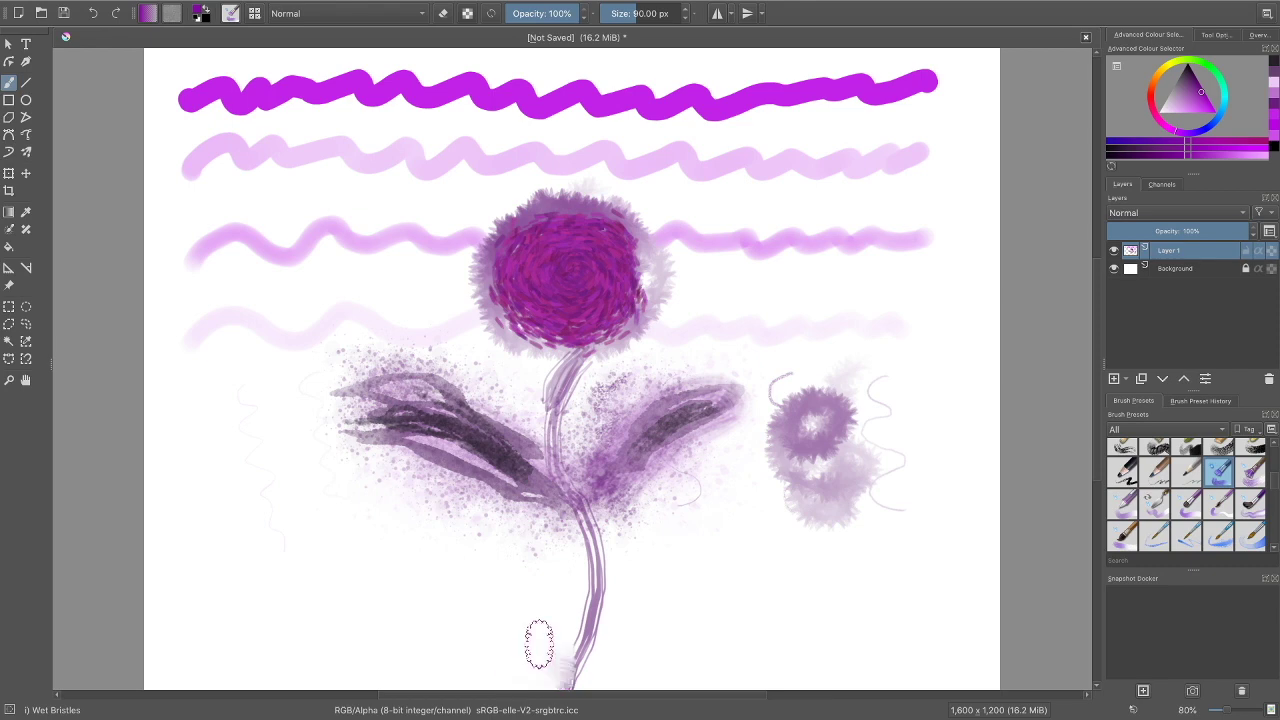
{"action": "left_click_drag", "start_coordinate": [538, 645], "coordinate": [588, 650]}
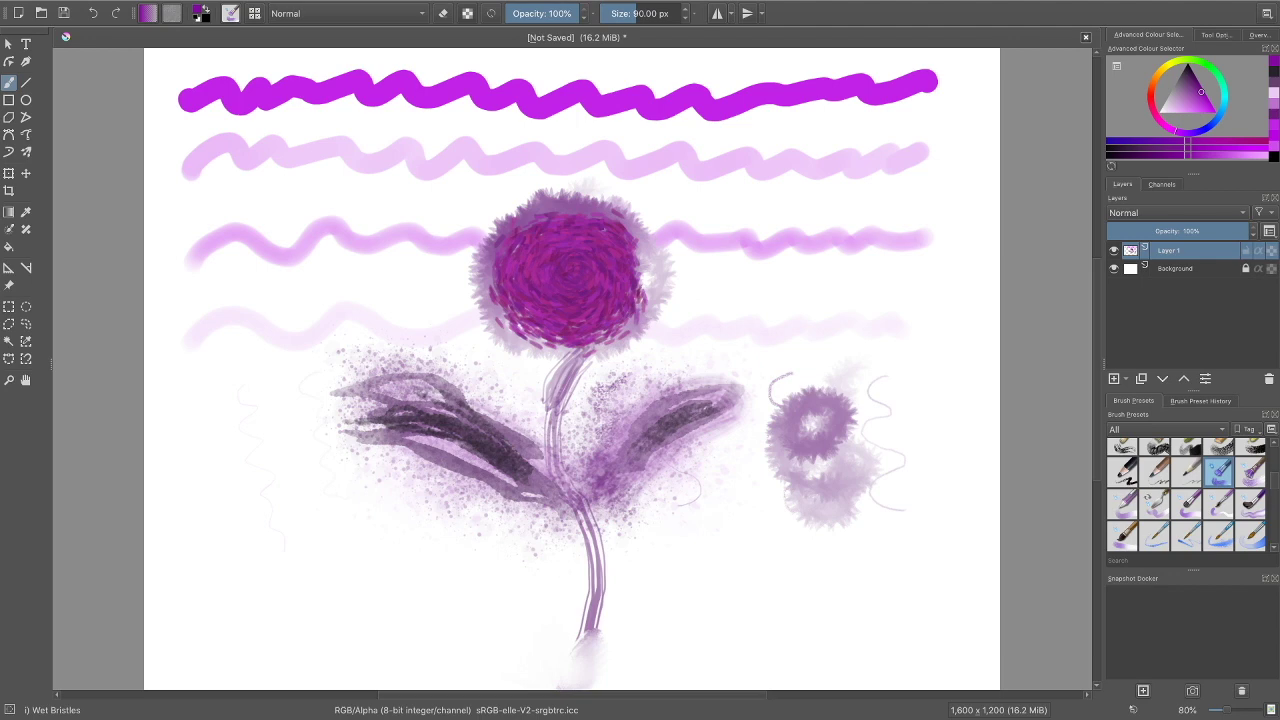
{"action": "key", "text": "slash"}
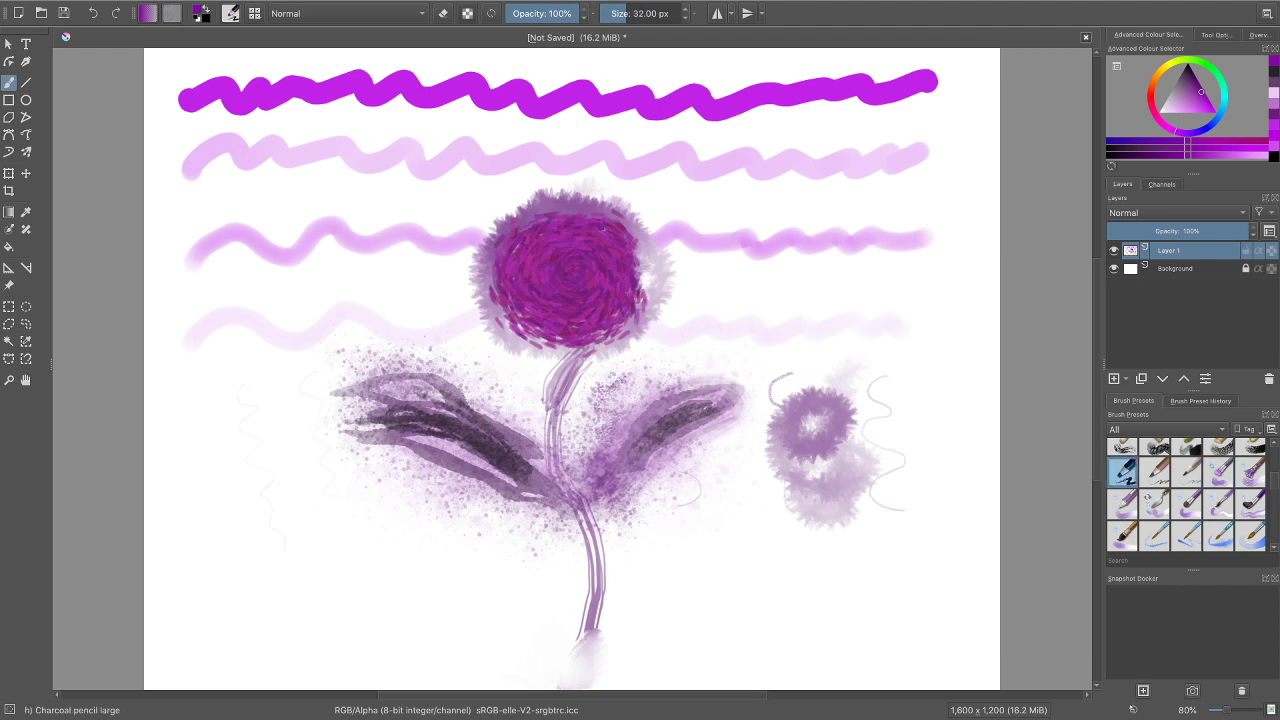
{"action": "scroll", "coordinate": [1186, 495], "scroll_direction": "up", "scroll_amount": 1}
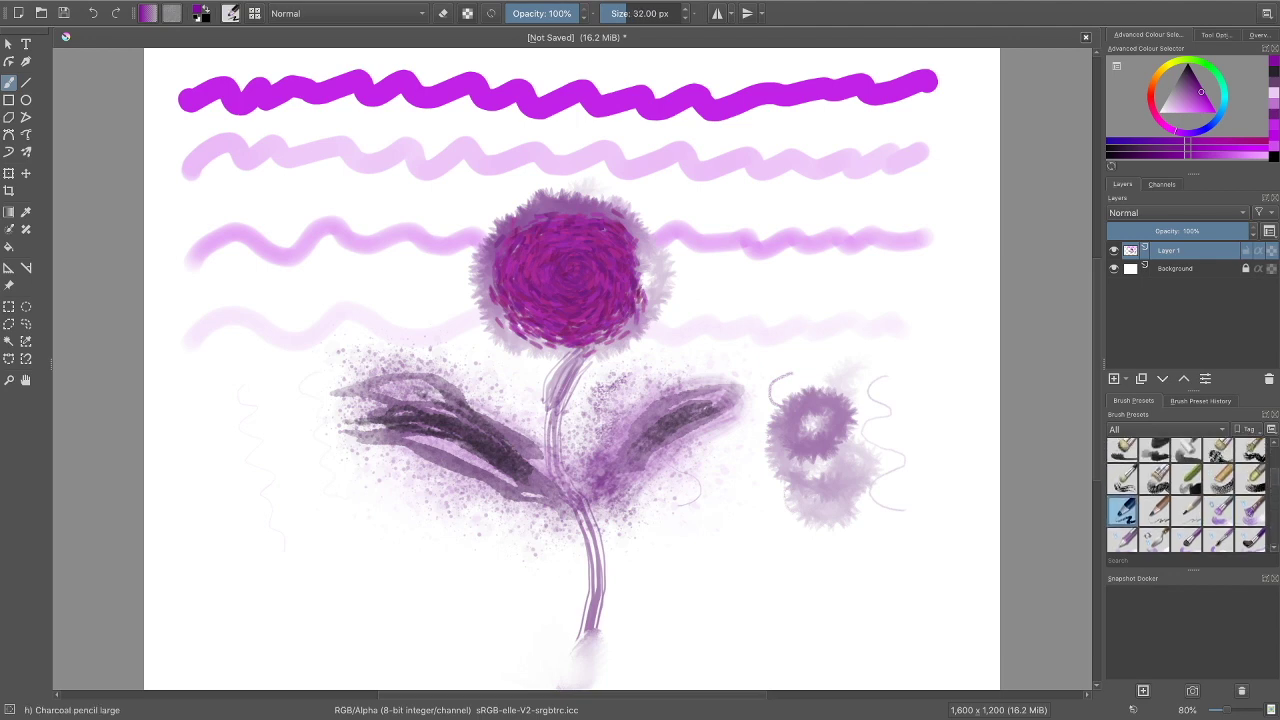
Lay speckled Dry Textured Creases texture along the canvas bottom on both sides of the stem
{"action": "left_click", "coordinate": [1155, 478]}
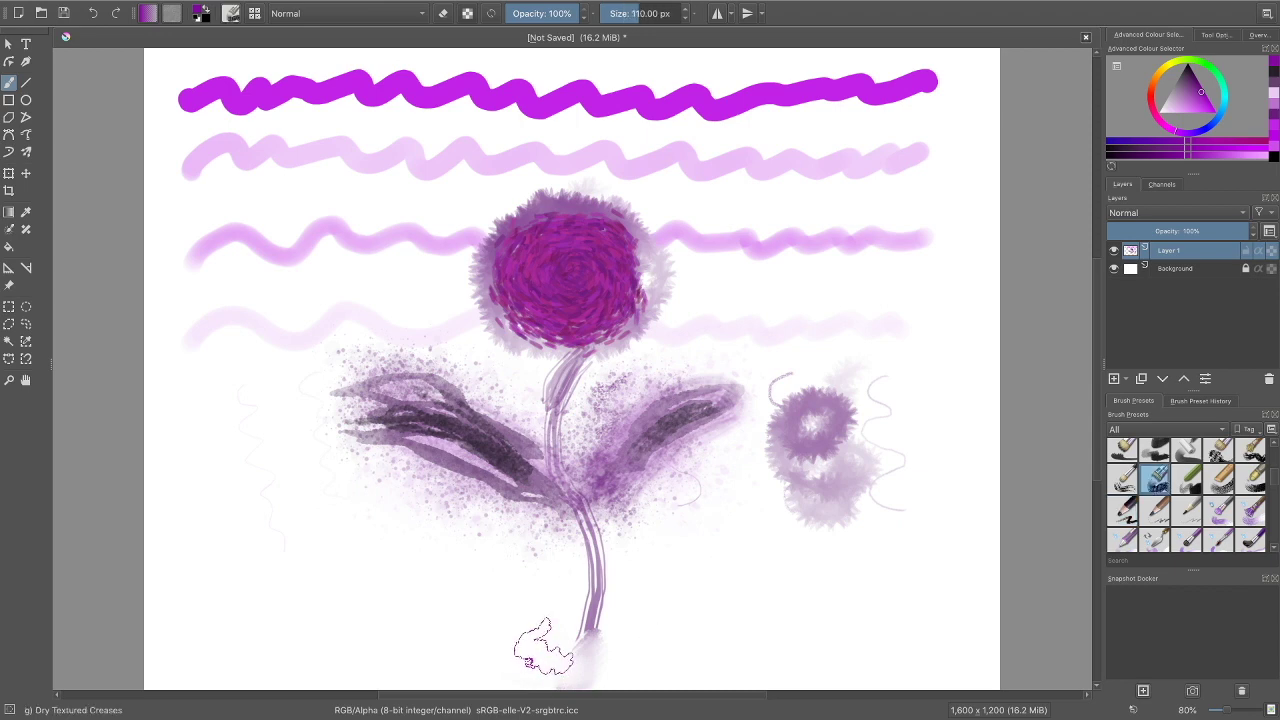
{"action": "left_click_drag", "start_coordinate": [567, 662], "coordinate": [805, 662]}
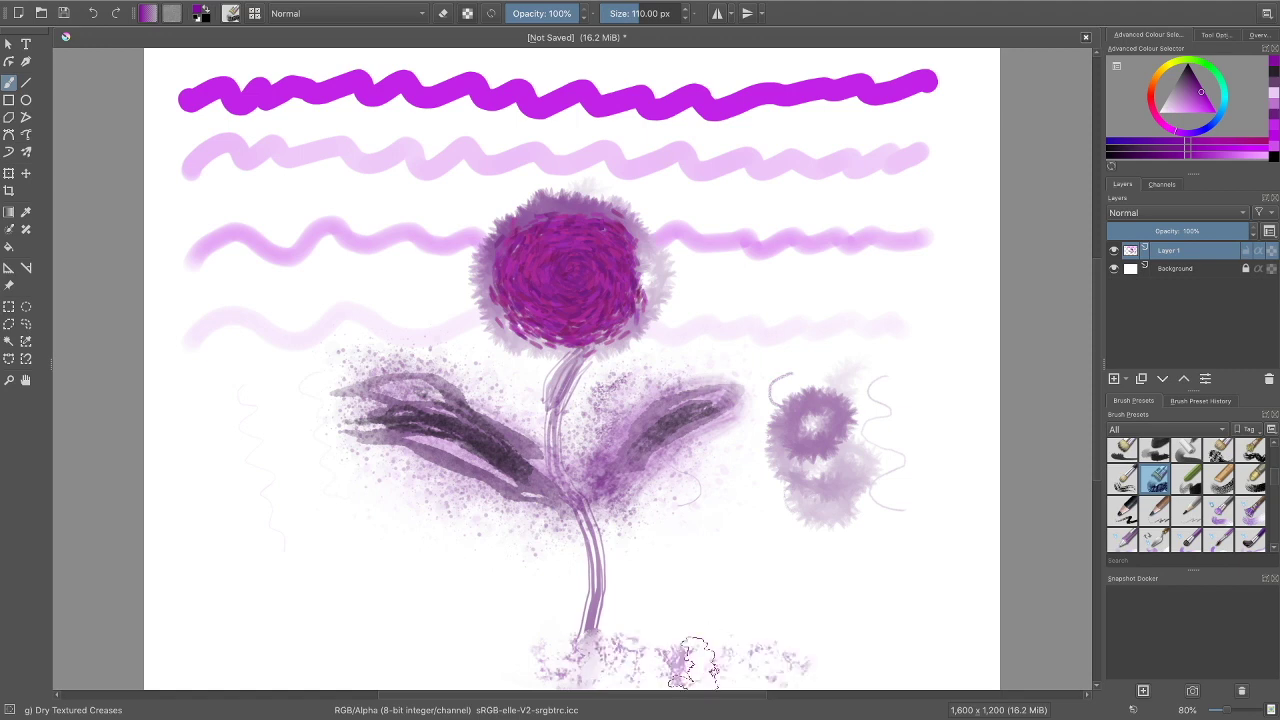
{"action": "left_click_drag", "start_coordinate": [505, 658], "coordinate": [148, 668]}
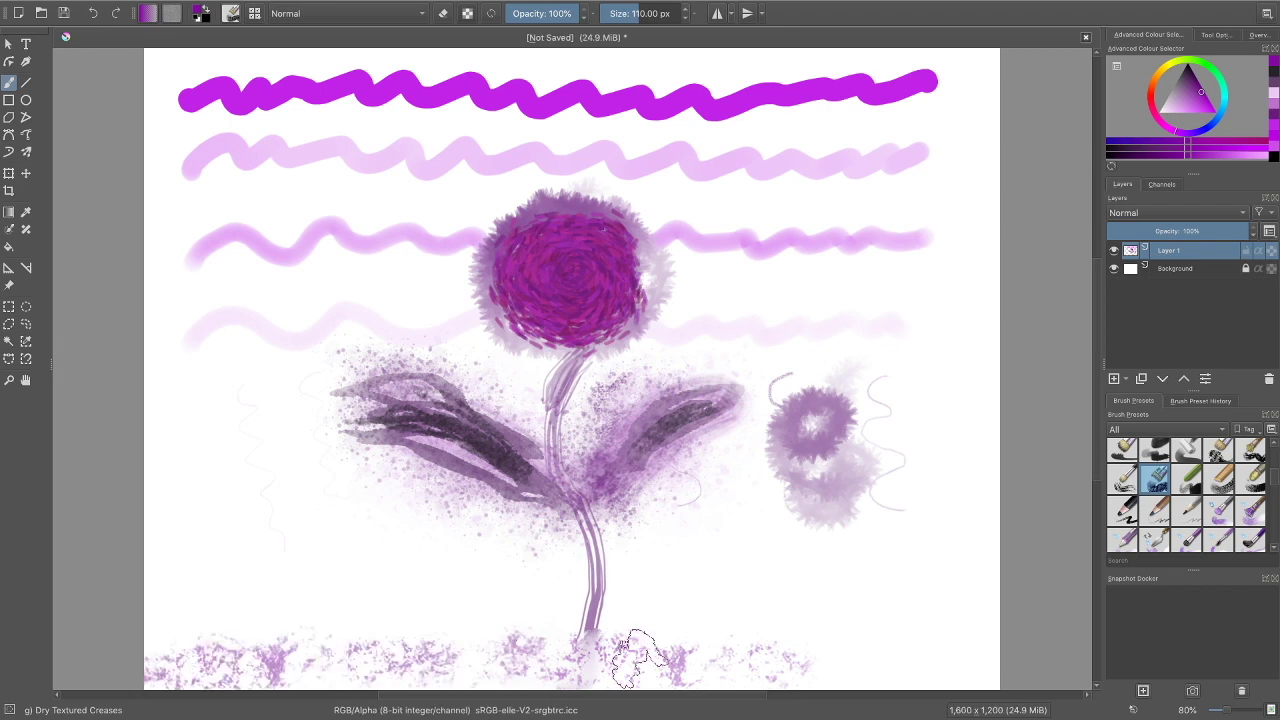
{"action": "left_click_drag", "start_coordinate": [737, 655], "coordinate": [973, 660]}
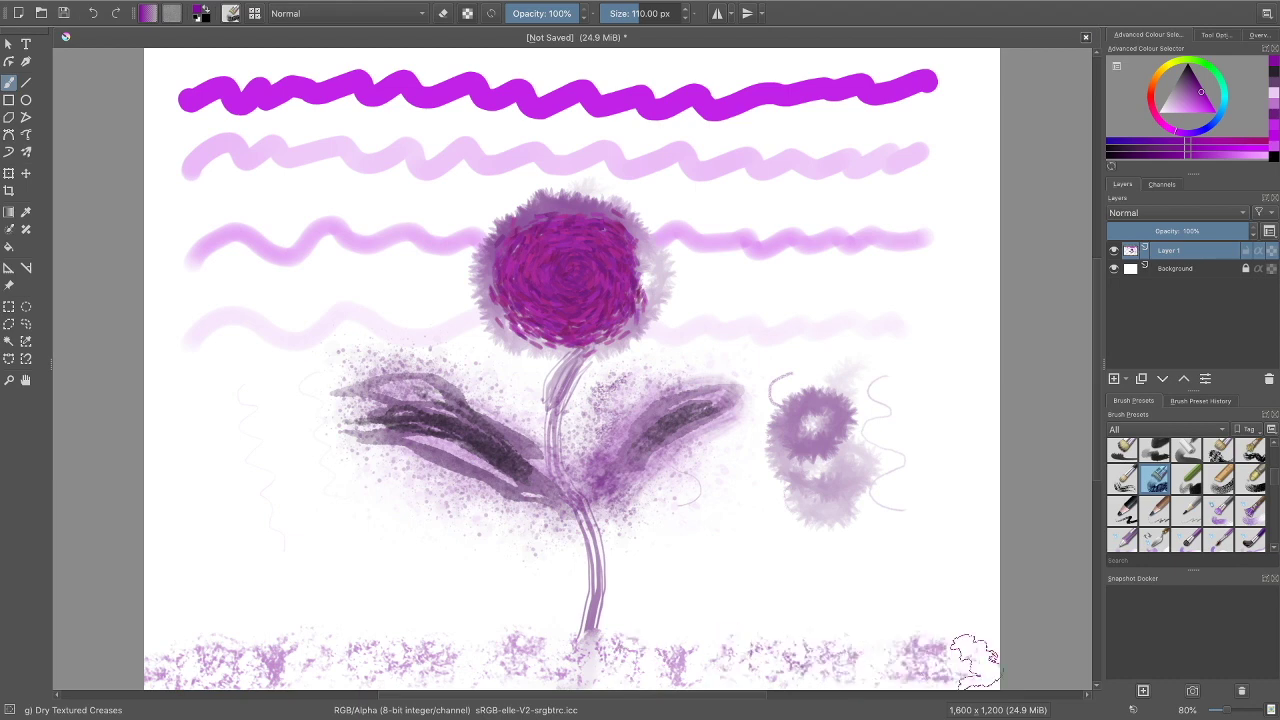
Add soft purple Dry Roller patches along the bottom, plus a light pink patch at right
{"action": "left_click", "coordinate": [1186, 452]}
{"action": "mouse_move", "coordinate": [705, 645]}
{"action": "left_mouse_down"}
{"action": "mouse_move", "coordinate": [660, 660]}
{"action": "mouse_move", "coordinate": [195, 653]}
{"action": "left_mouse_up"}
{"action": "left_click_drag", "start_coordinate": [745, 660], "coordinate": [998, 645]}
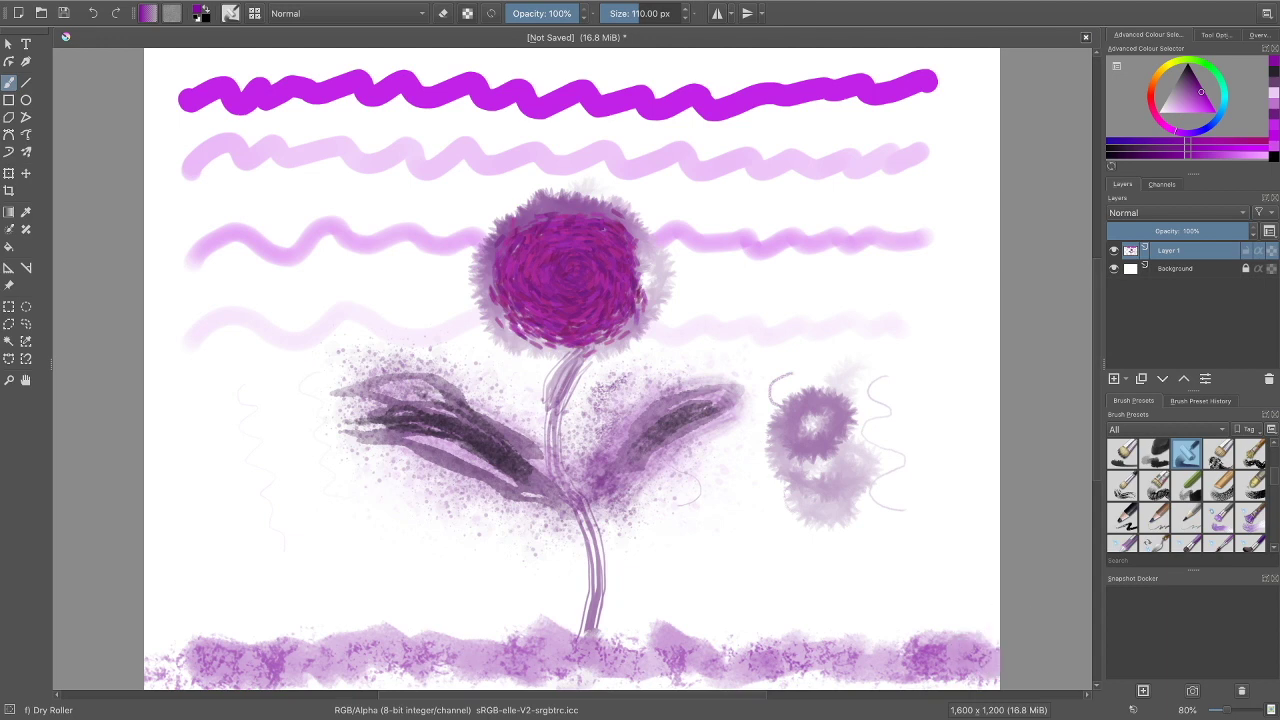
{"action": "left_click", "coordinate": [1173, 99]}
{"action": "left_click_drag", "start_coordinate": [1173, 99], "coordinate": [1165, 108]}
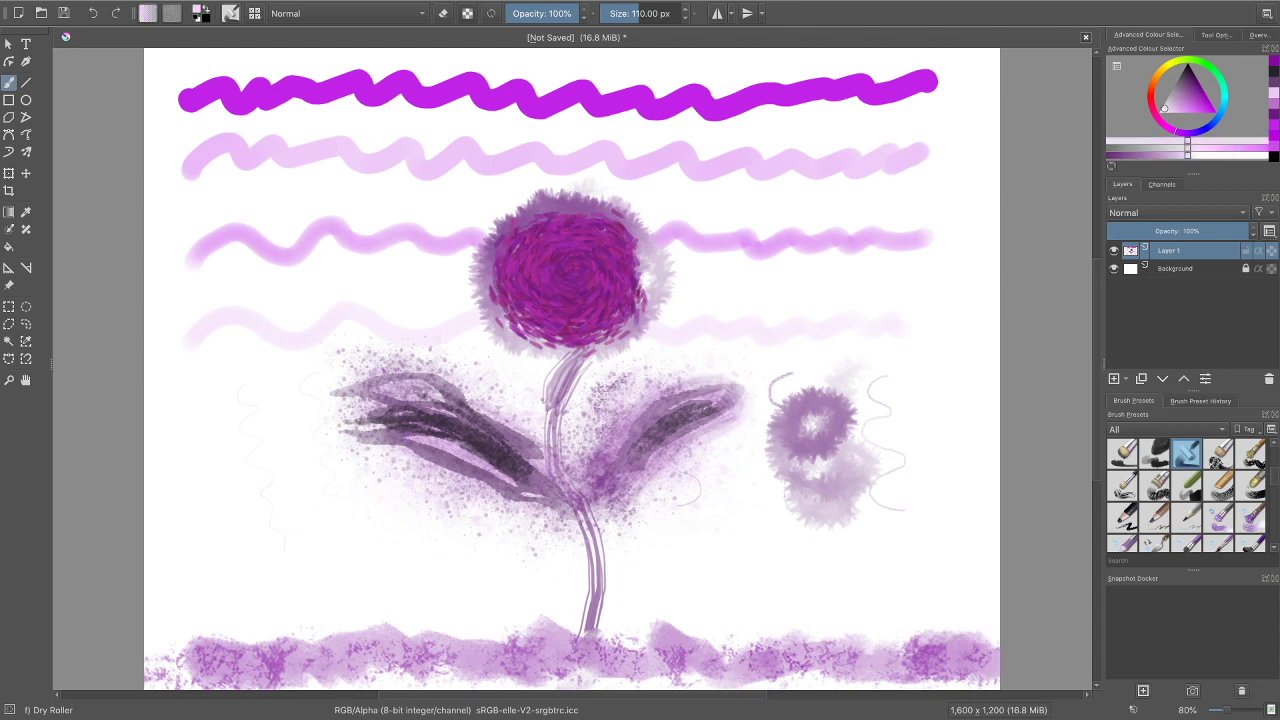
{"action": "left_click_drag", "start_coordinate": [955, 652], "coordinate": [884, 663]}
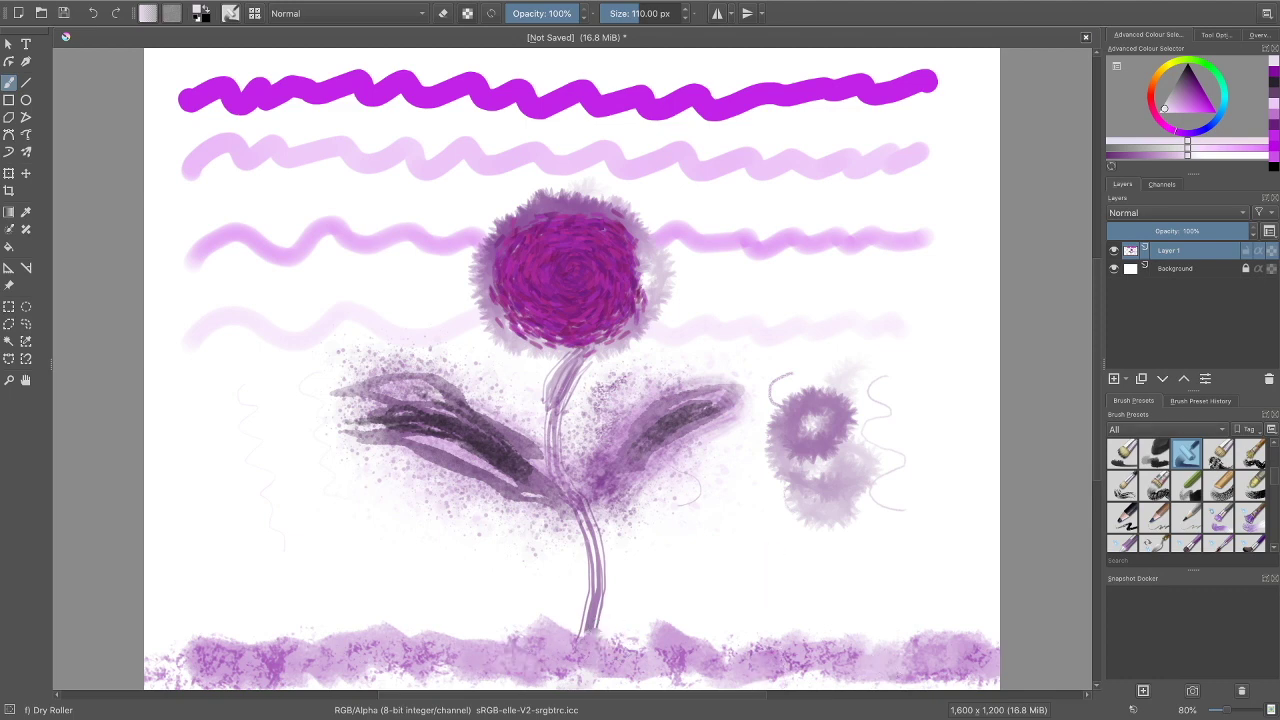
Add whitish and darker Dry Textured Creases texture around the stem base
{"action": "left_click", "coordinate": [1155, 486]}
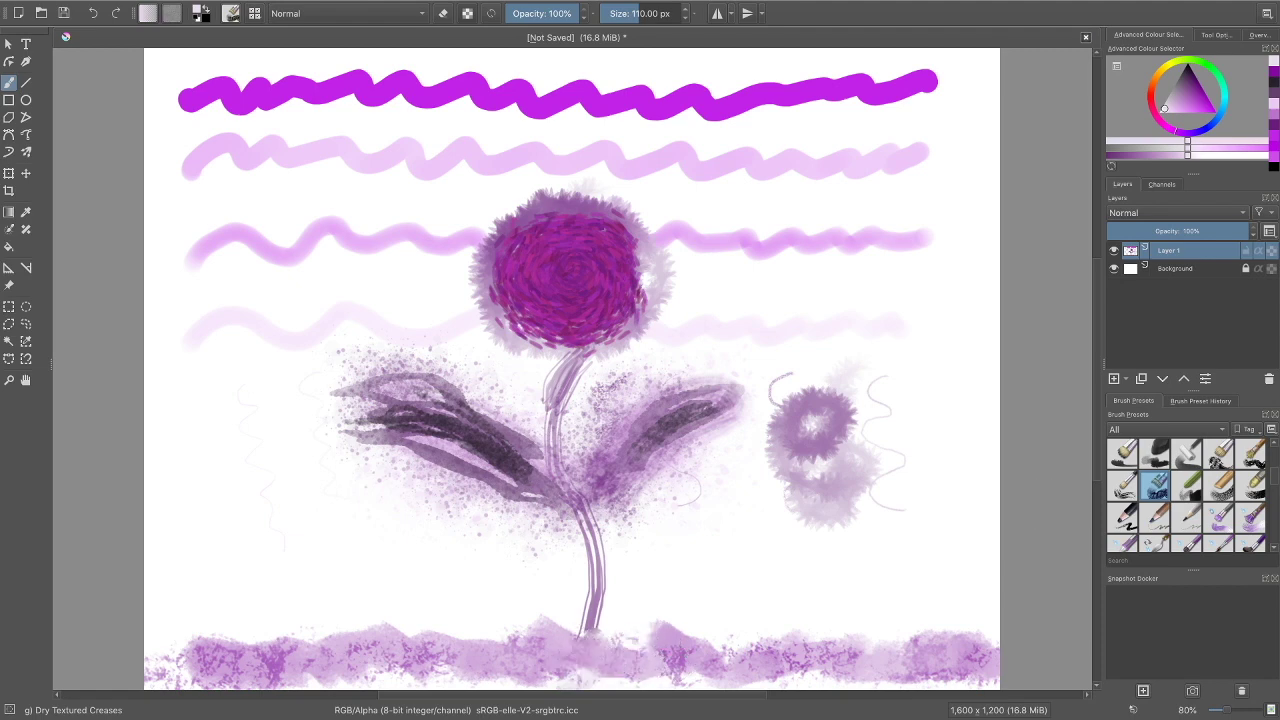
{"action": "key", "text": "d"}
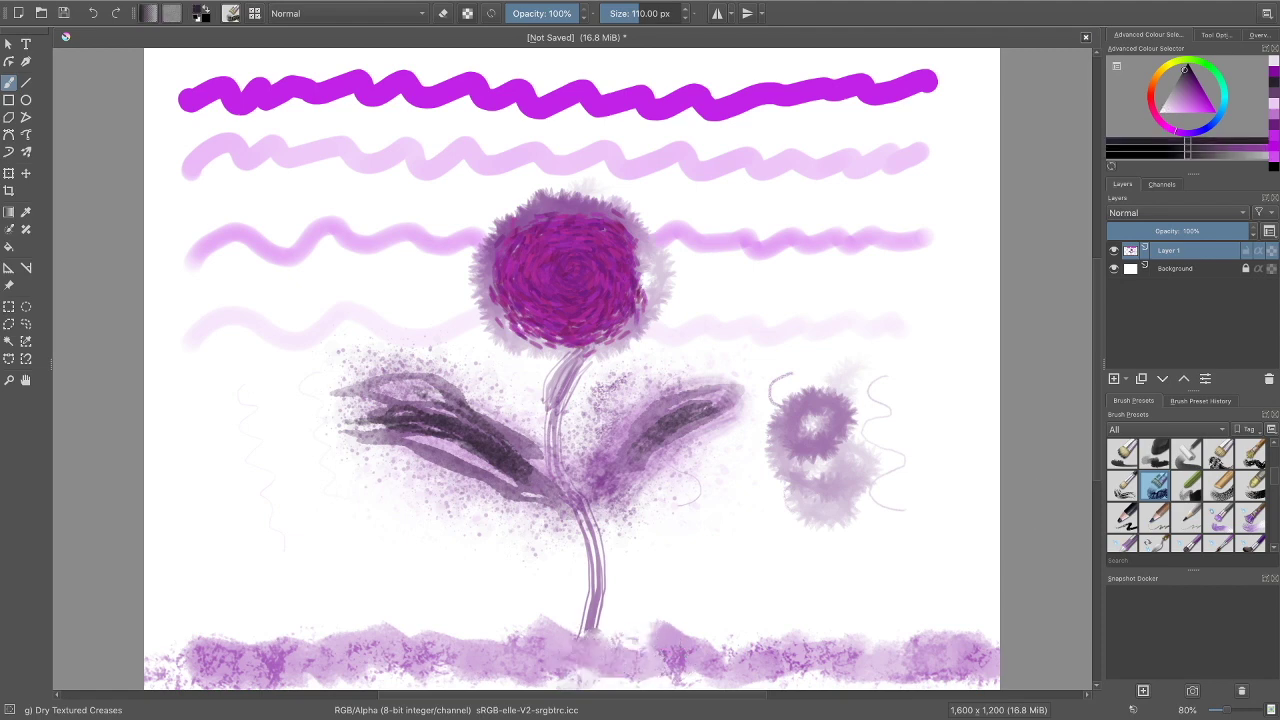
{"action": "key", "text": "x"}
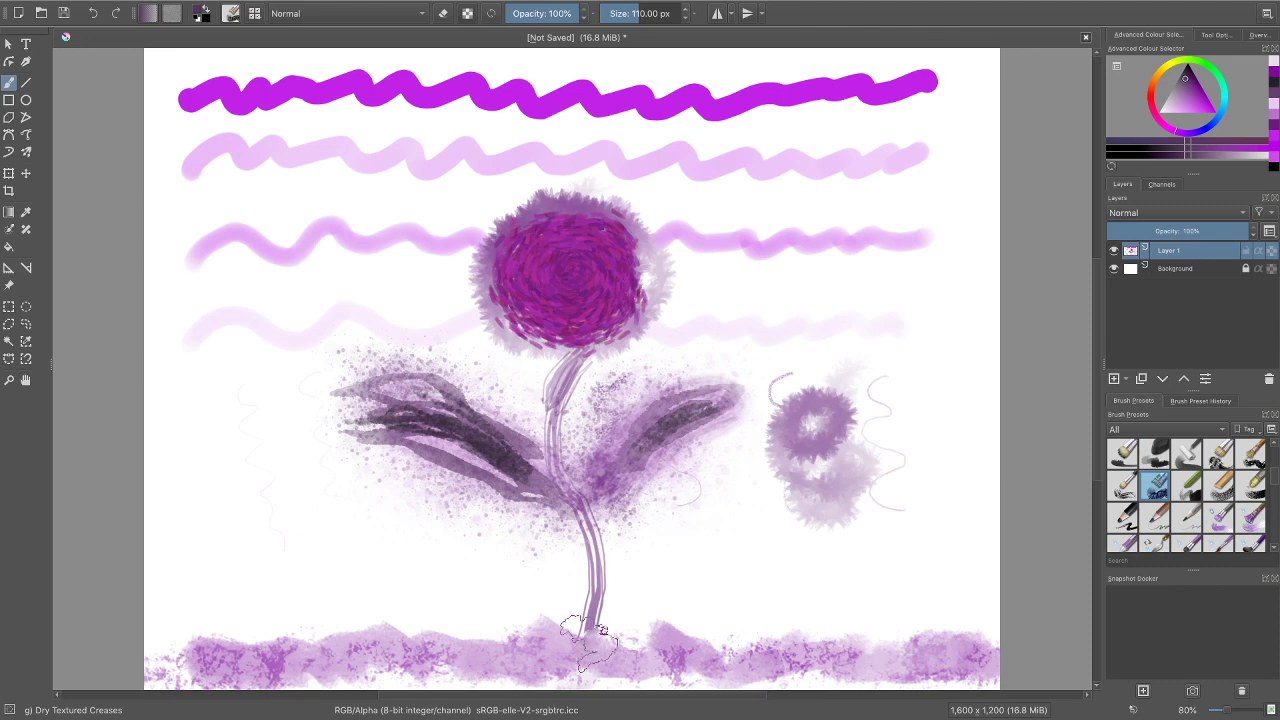
{"action": "left_click_drag", "start_coordinate": [535, 645], "coordinate": [858, 653]}
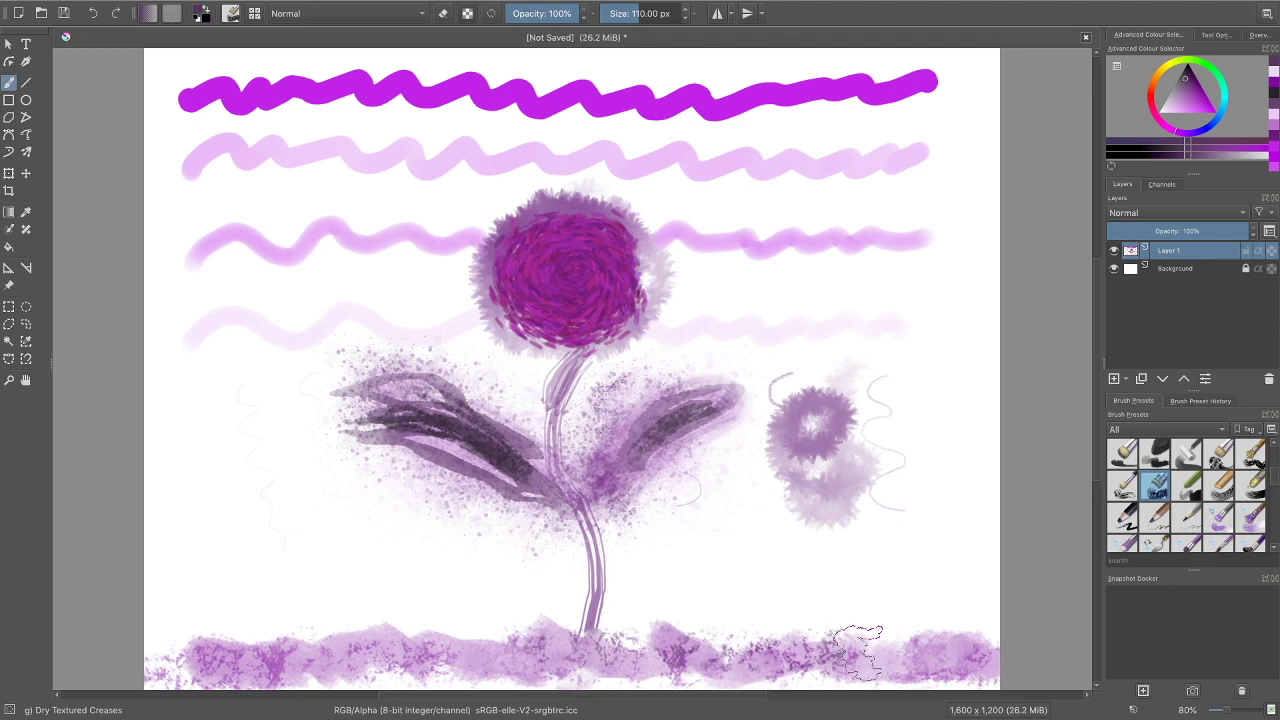
{"action": "left_click_drag", "start_coordinate": [518, 648], "coordinate": [250, 642]}
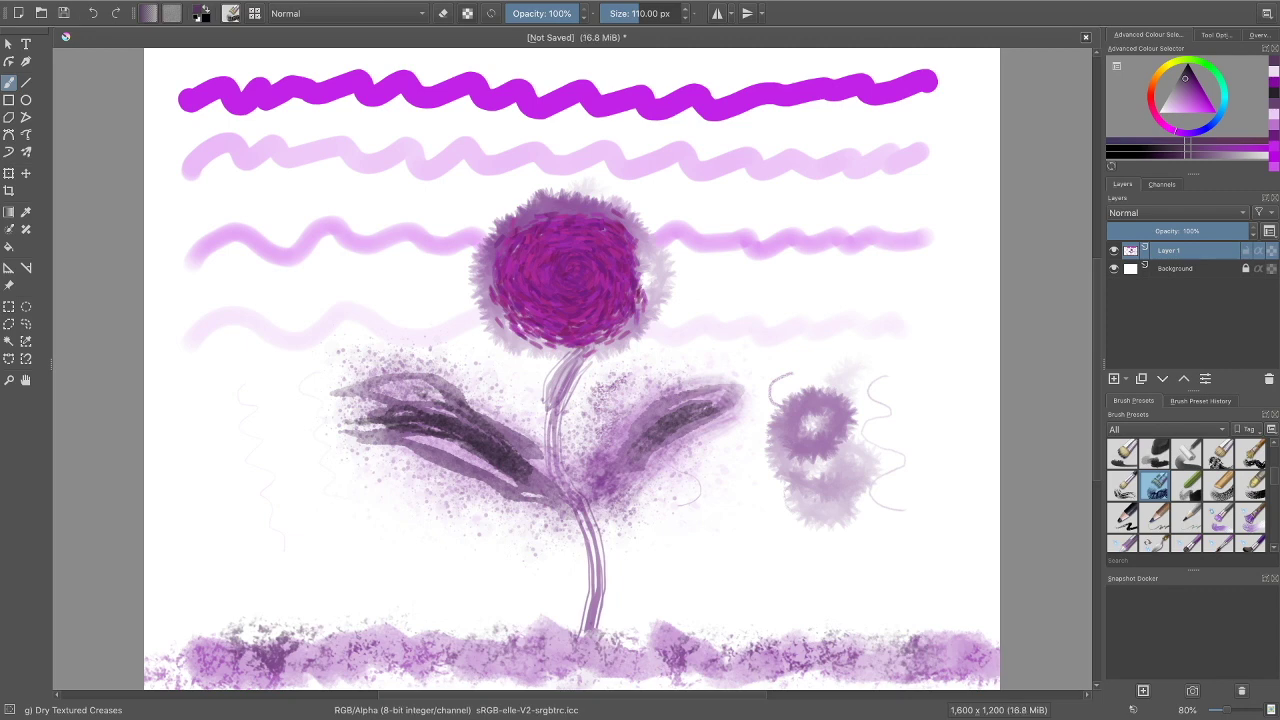
{"action": "scroll", "coordinate": [1186, 495], "scroll_direction": "up", "scroll_amount": 1}
{"action": "scroll", "coordinate": [1186, 495], "scroll_direction": "up", "scroll_amount": 1}
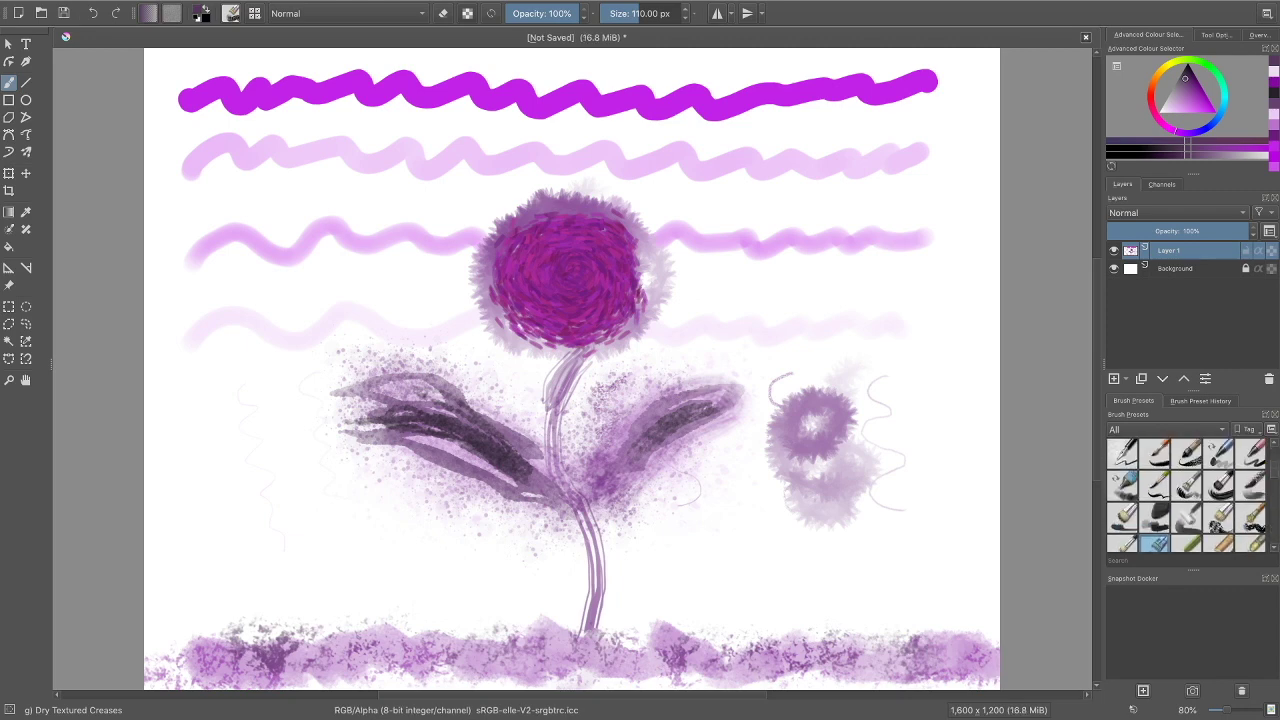
Shade the purple ground band with three Bristles-3 Large Smooth strokes, undoing the leftmost one
{"action": "left_click", "coordinate": [1218, 485]}
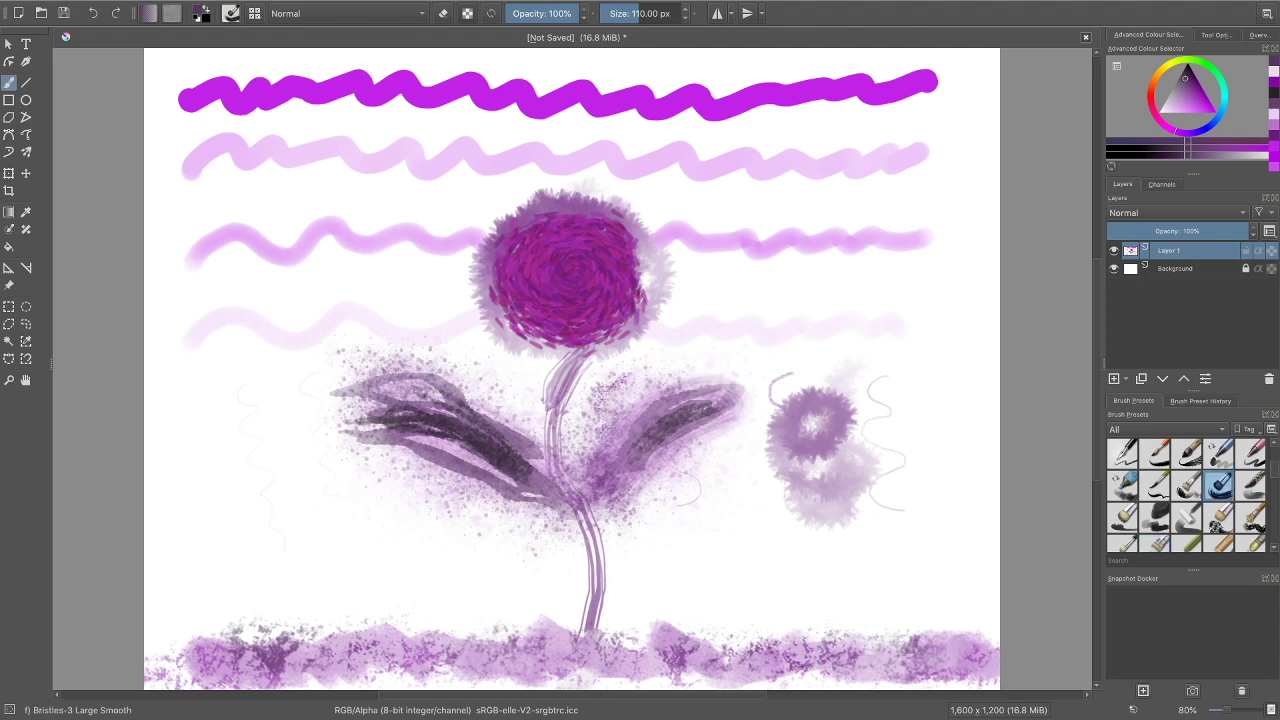
{"action": "left_click_drag", "start_coordinate": [530, 640], "coordinate": [680, 645]}
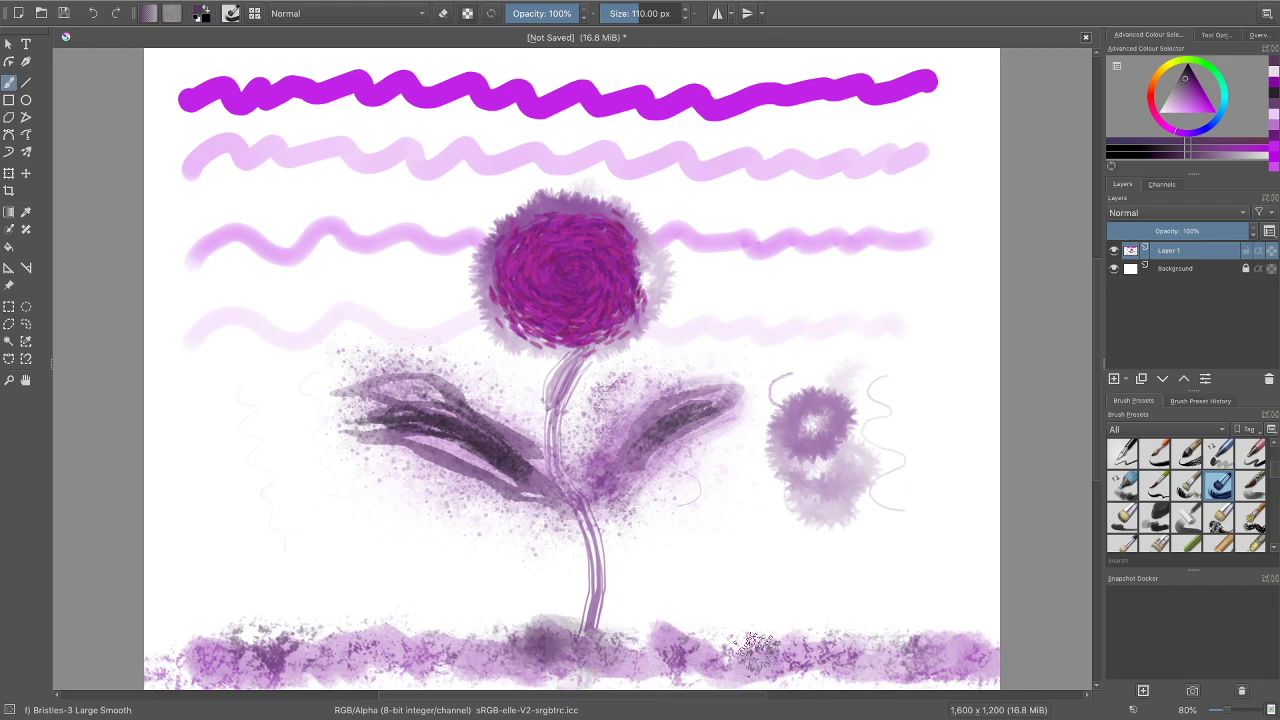
{"action": "left_click_drag", "start_coordinate": [757, 652], "coordinate": [916, 640]}
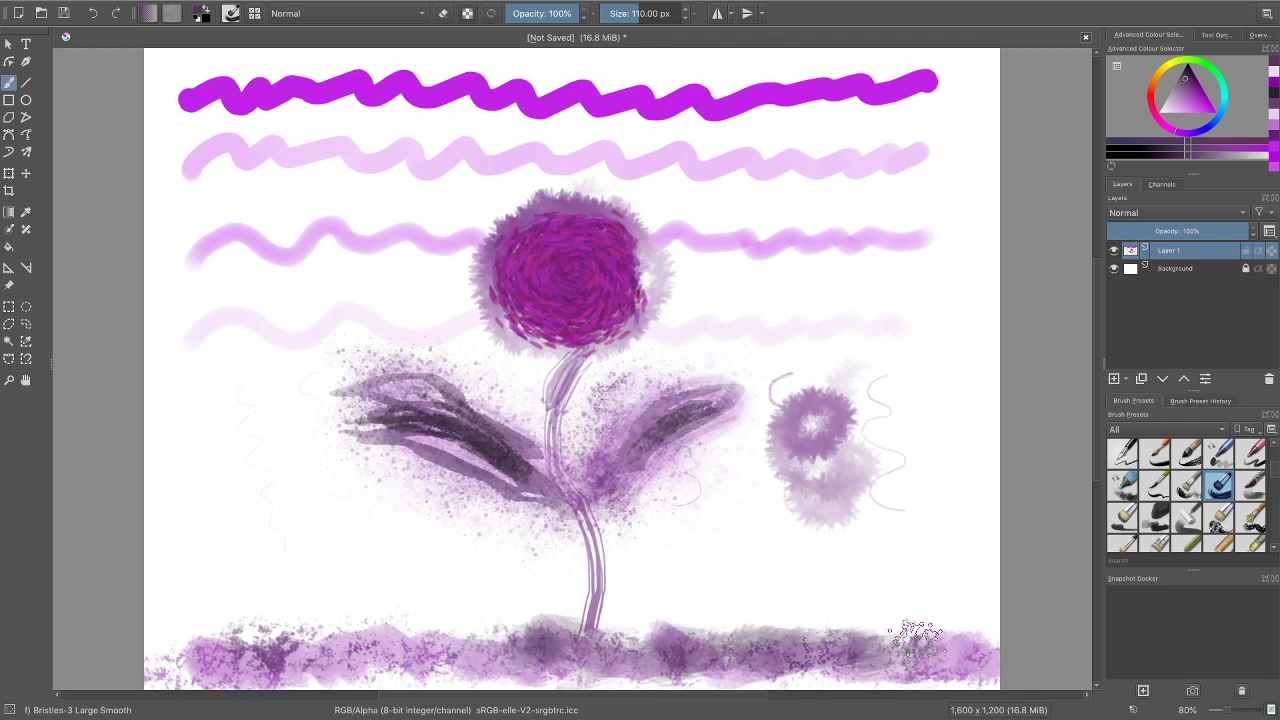
{"action": "left_click_drag", "start_coordinate": [486, 640], "coordinate": [330, 642]}
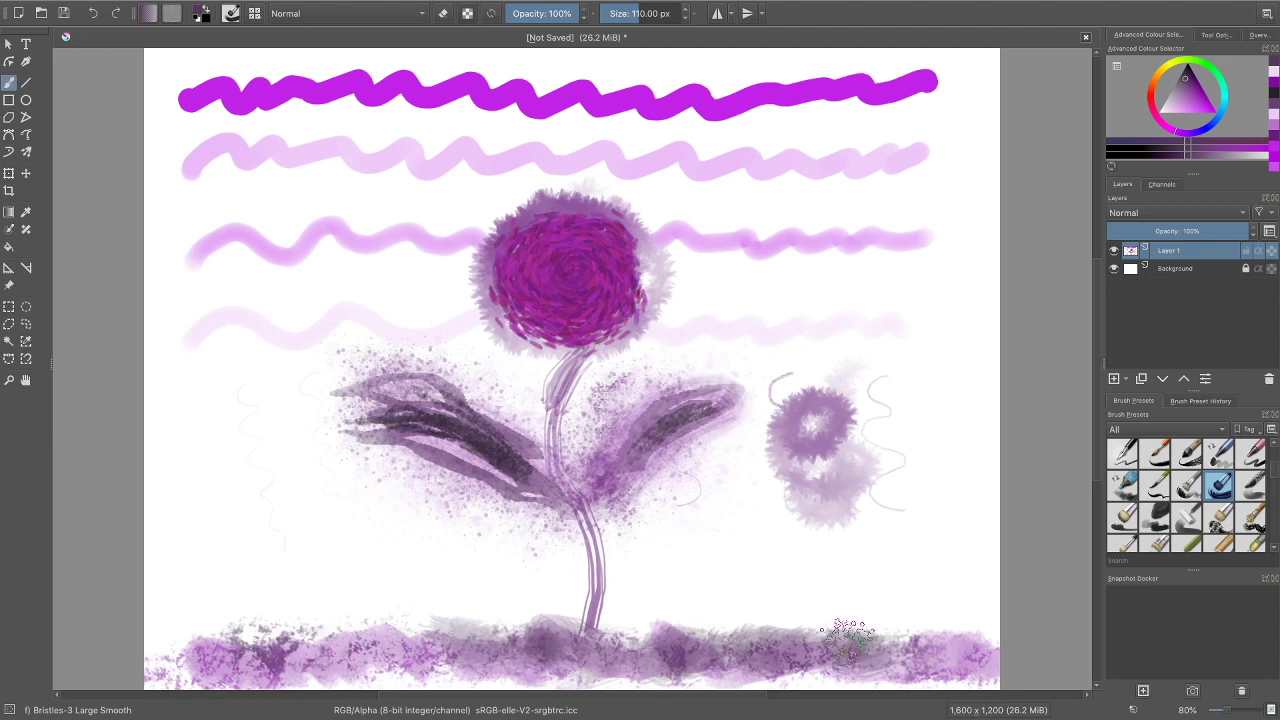
{"action": "key", "text": "ctrl+z"}
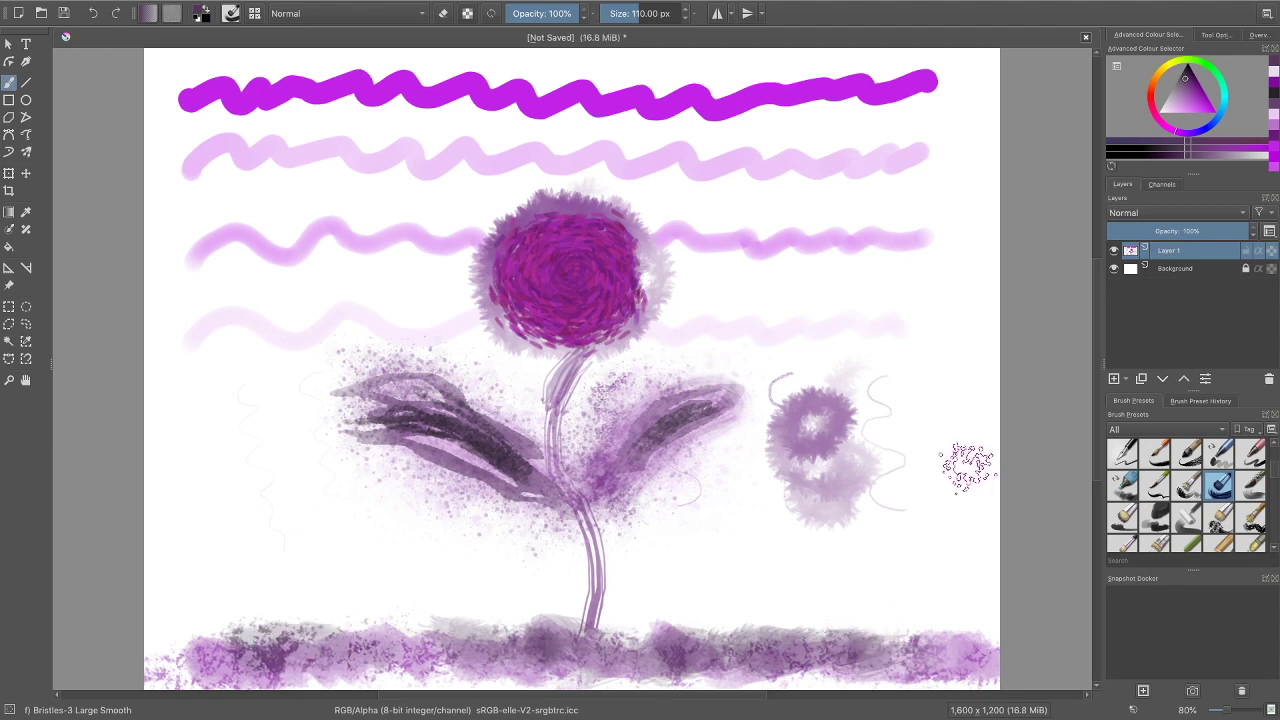